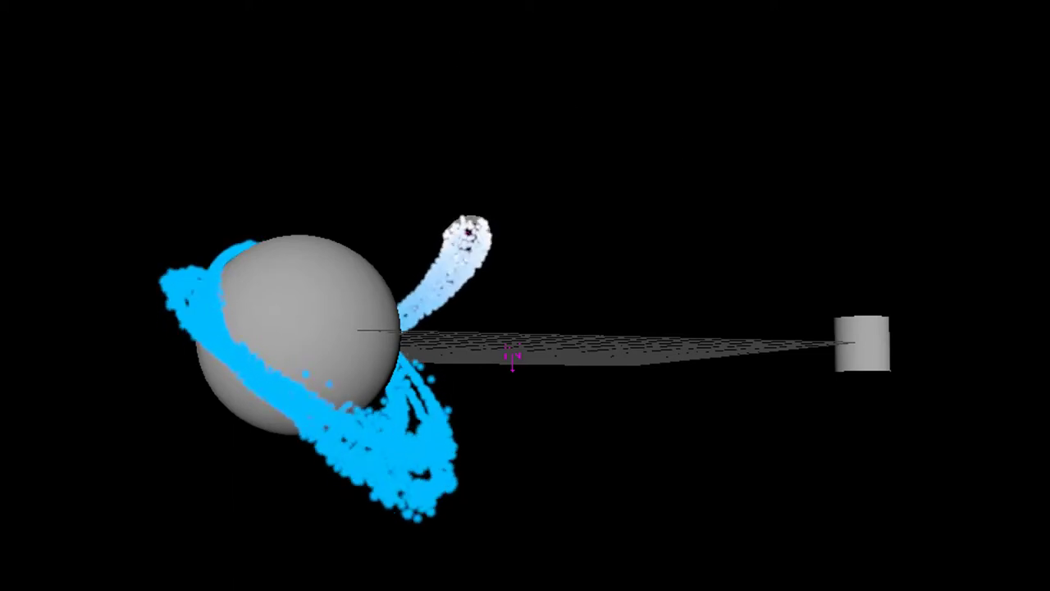
Deselect everything in the finished particle-ring preview scene.
click(434, 57)
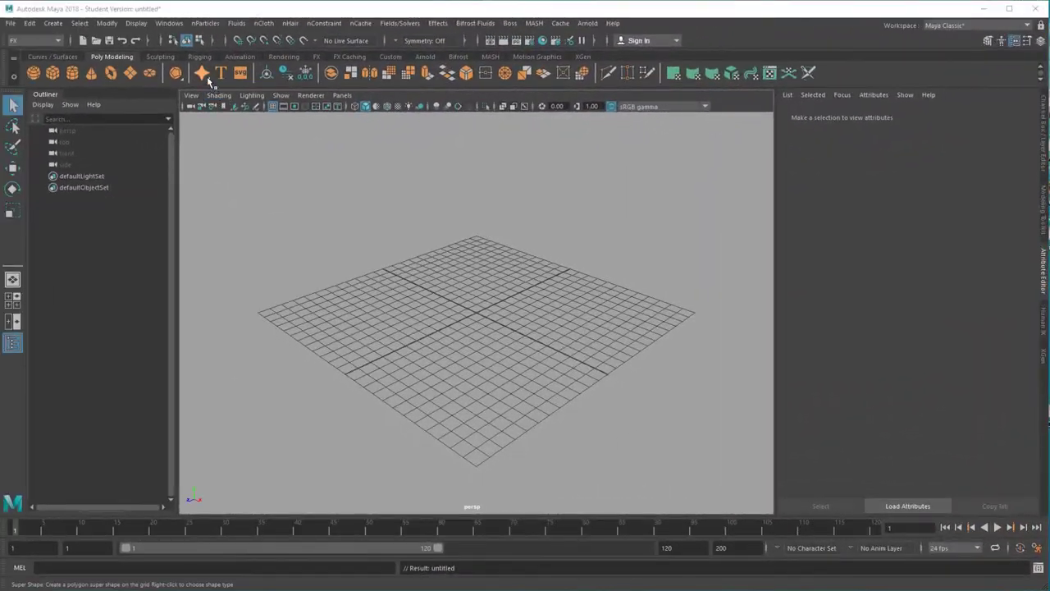
Create a NURBS circle and a larger concentric copy at the grid centre.
click(52, 57)
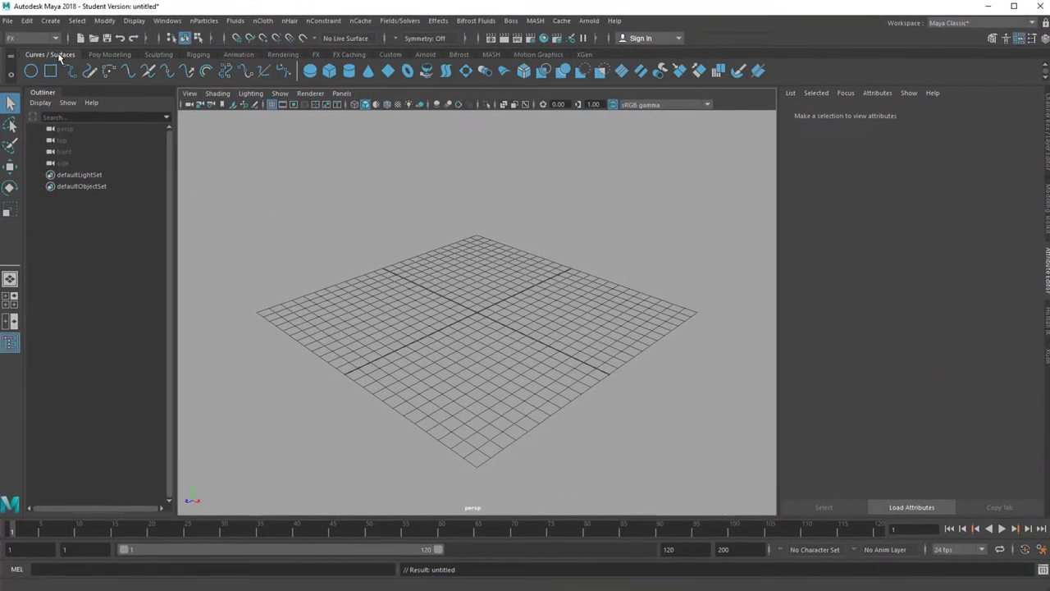
click(34, 73)
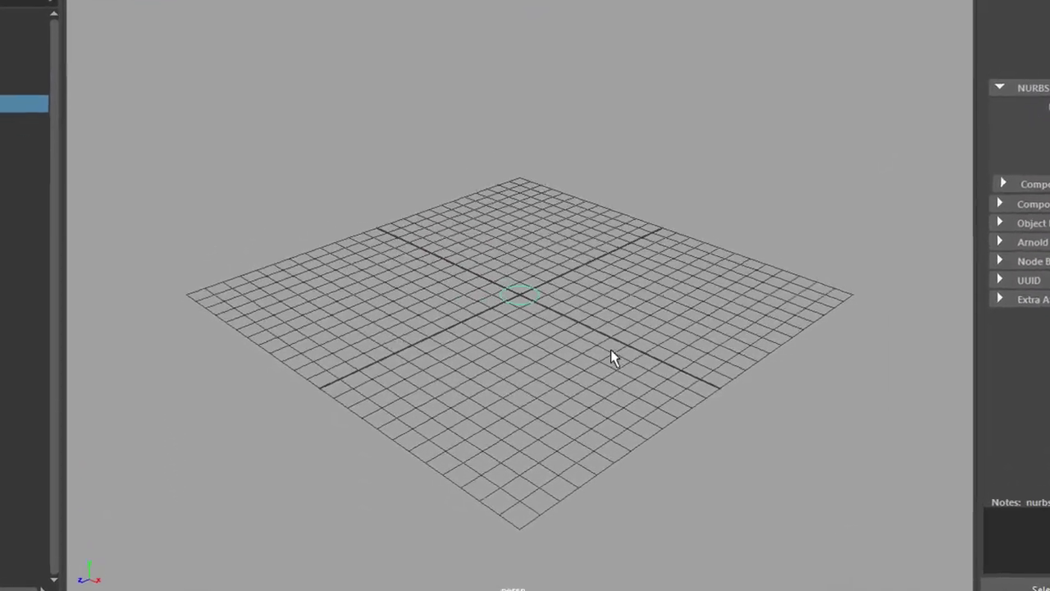
key(w)
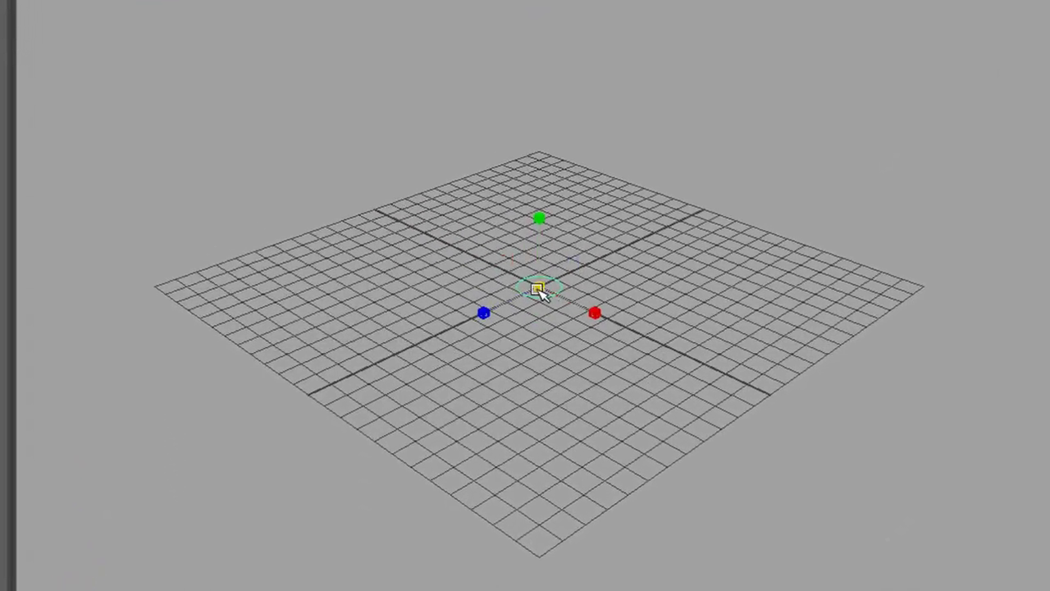
drag(539, 290, 563, 291)
click(574, 251)
click(543, 277)
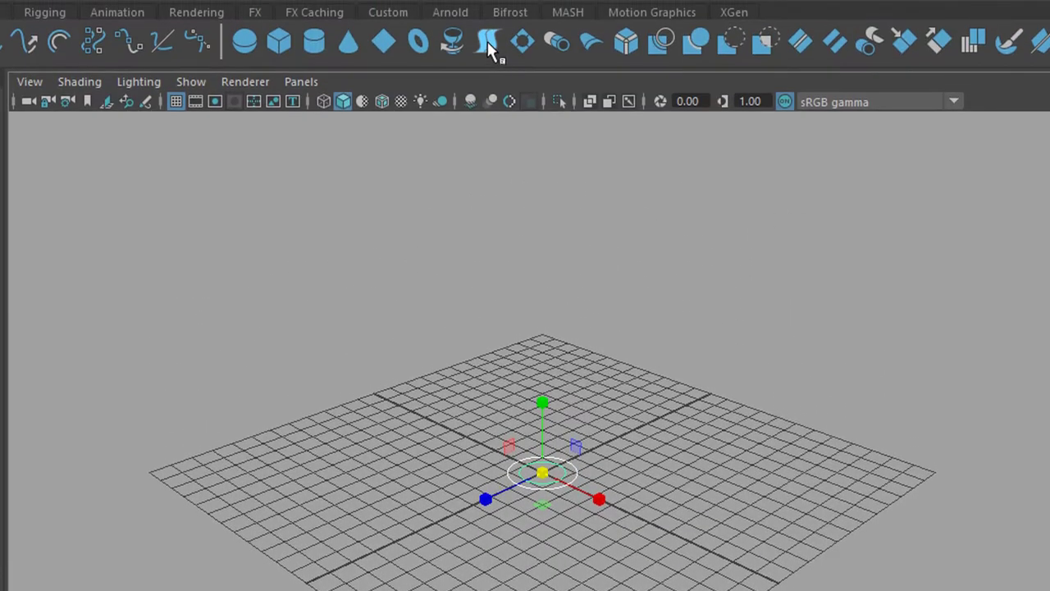
Loft a surface between the two circles, then delete nurbsCircle1 and nurbsCircle2.
click(490, 45)
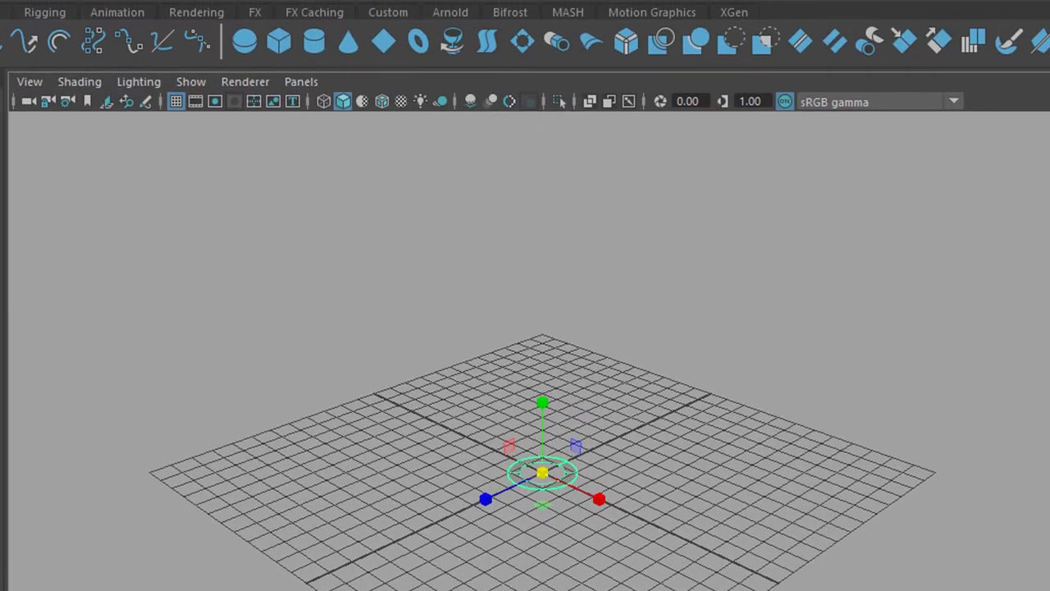
click(72, 181)
shift+click(94, 197)
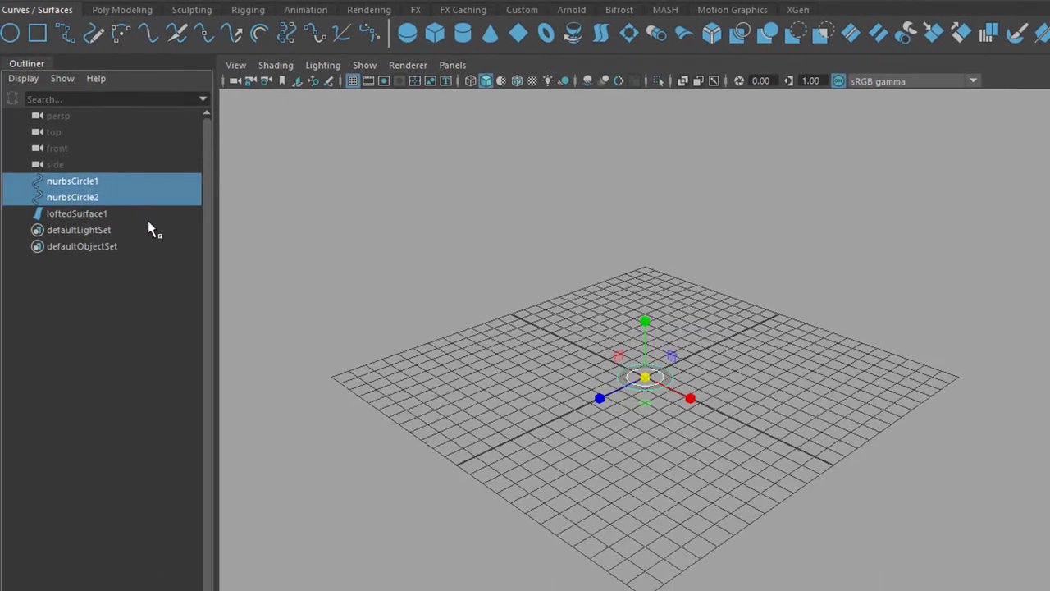
key(Delete)
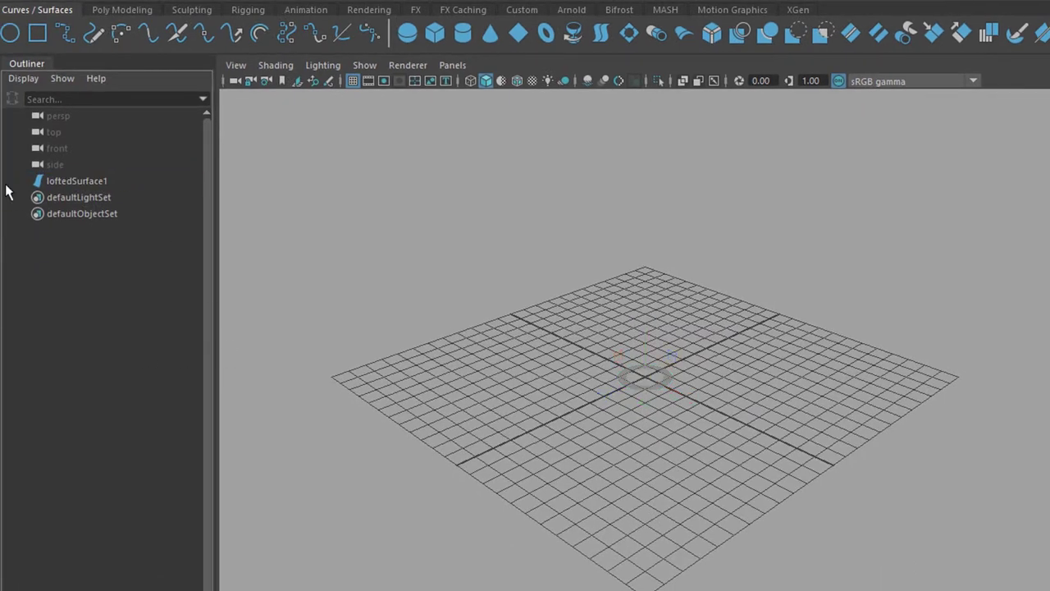
Lift loftedSurface1 above the grid, shift it along Z, and rotate it to a tilted angle.
click(90, 182)
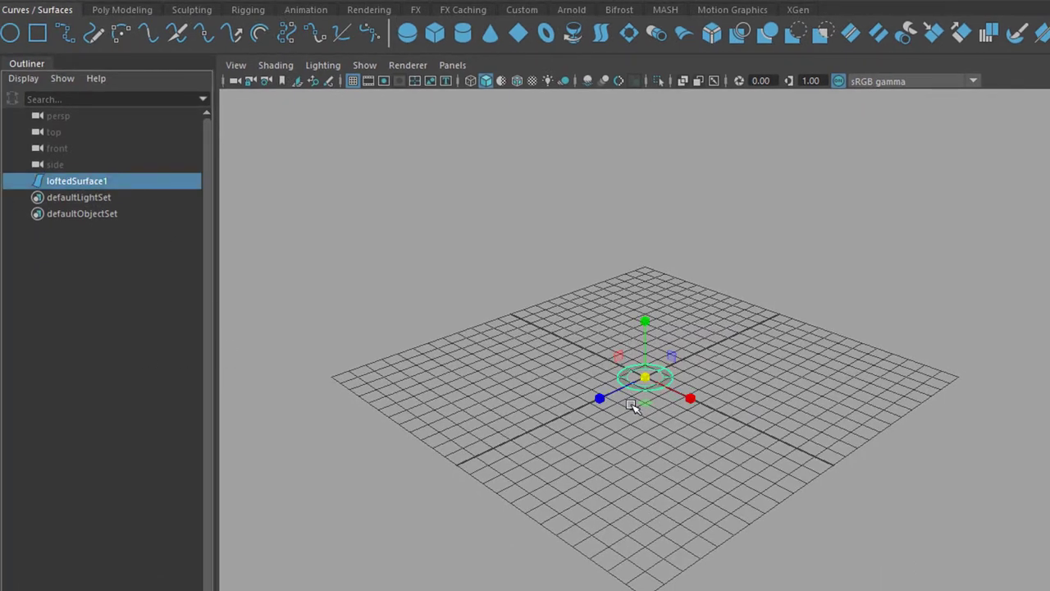
drag(651, 313, 656, 178)
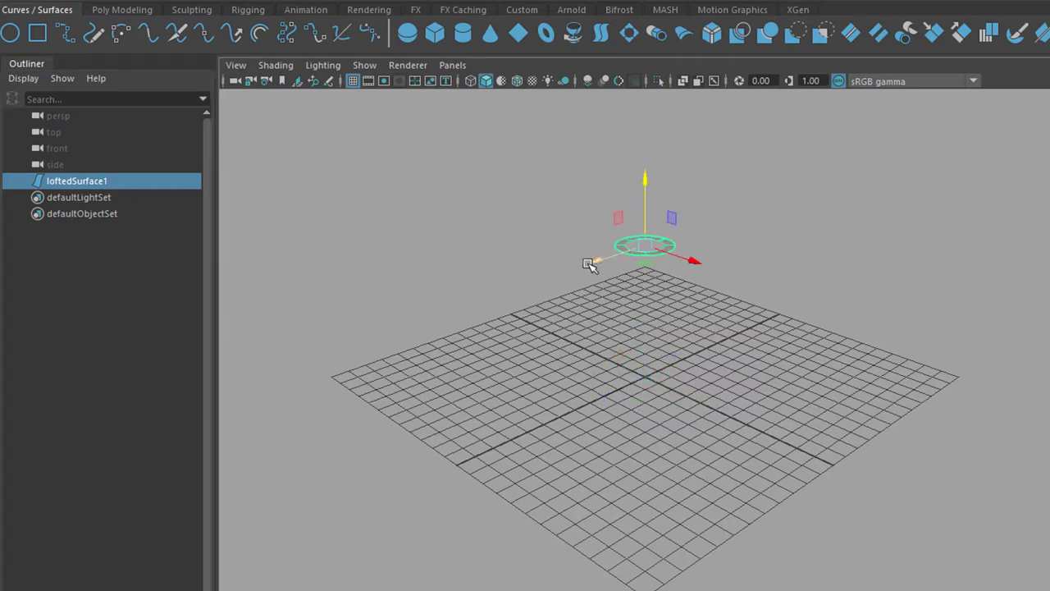
drag(589, 264, 792, 293)
key(e)
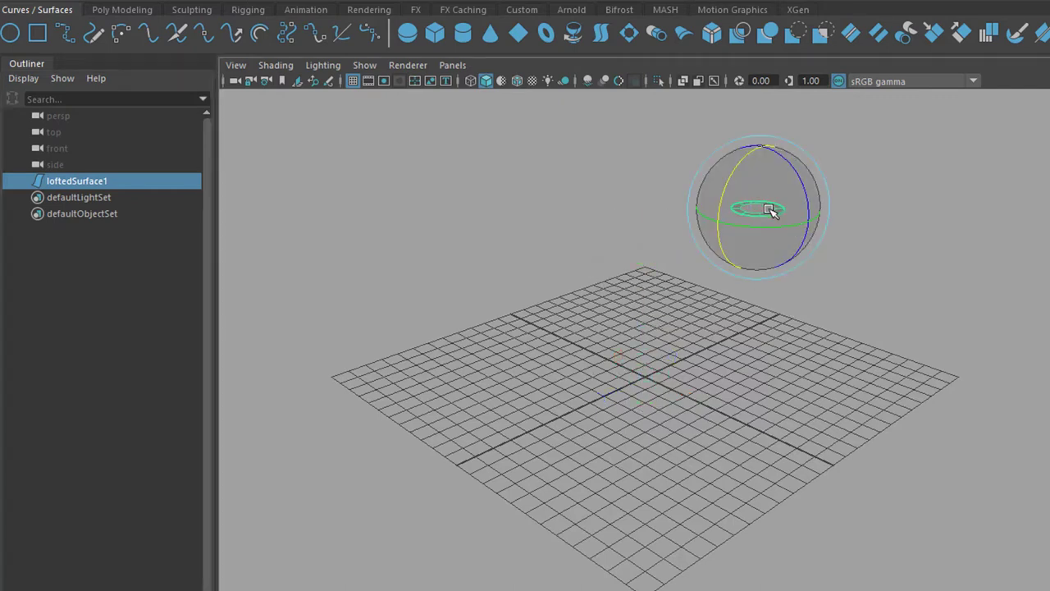
drag(741, 169, 740, 258)
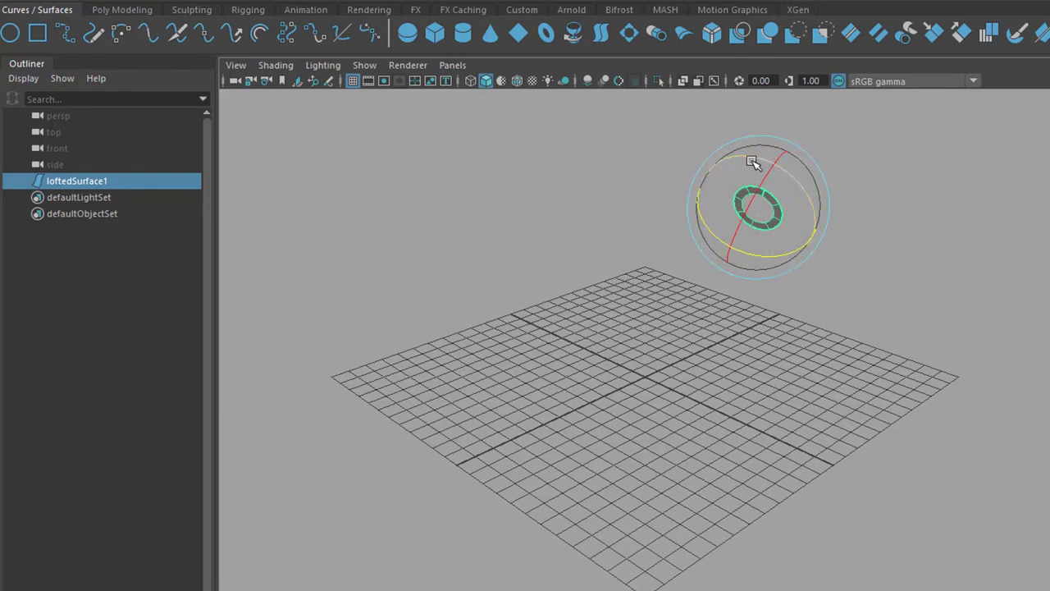
drag(755, 159, 750, 186)
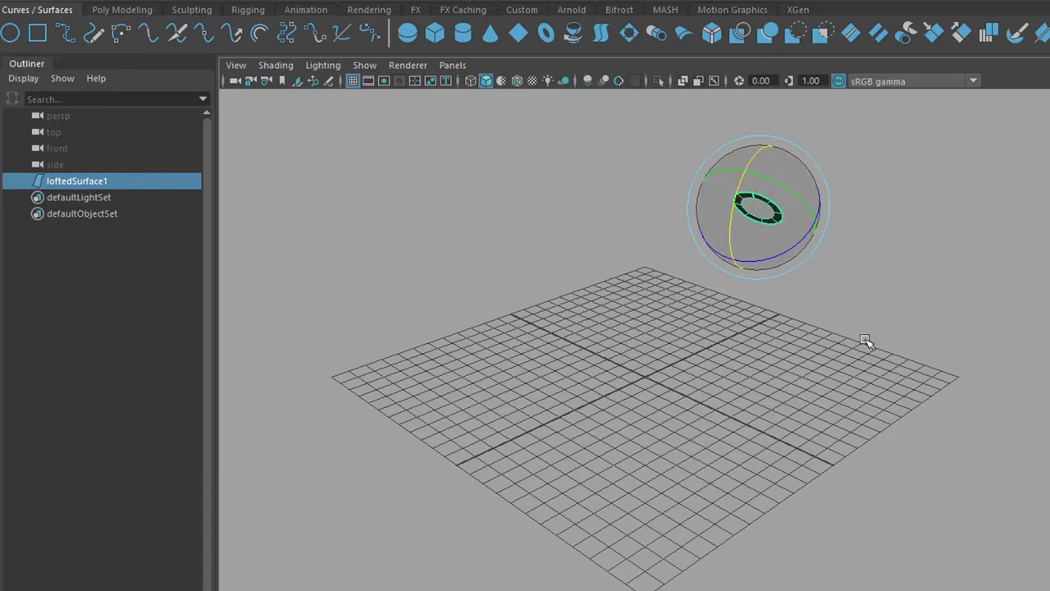
alt+drag(795, 415, 767, 423)
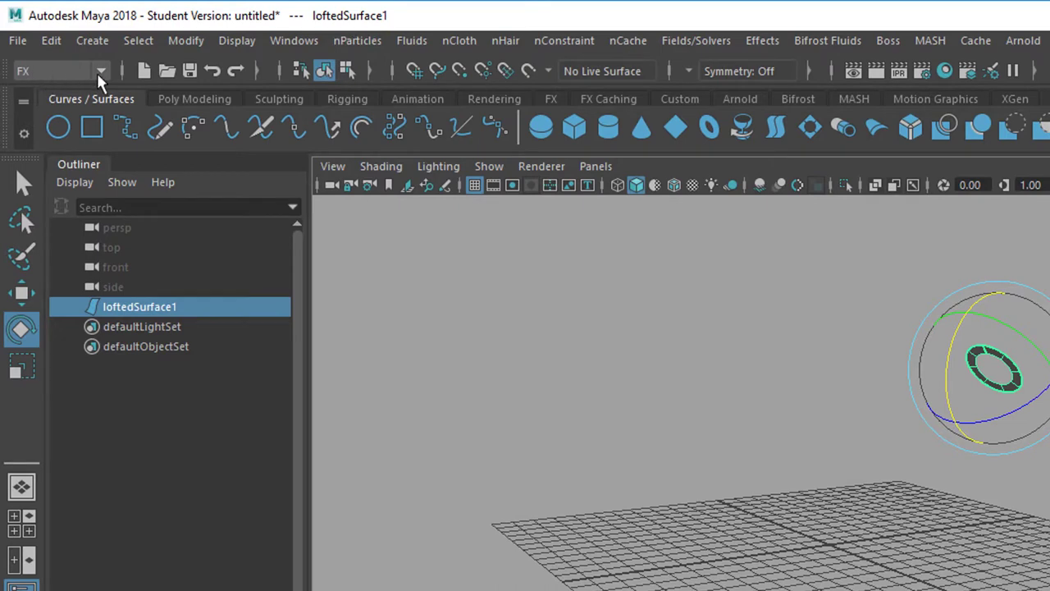
Make Cloud the default nParticle type and emit nParticles from loftedSurface1.
click(361, 41)
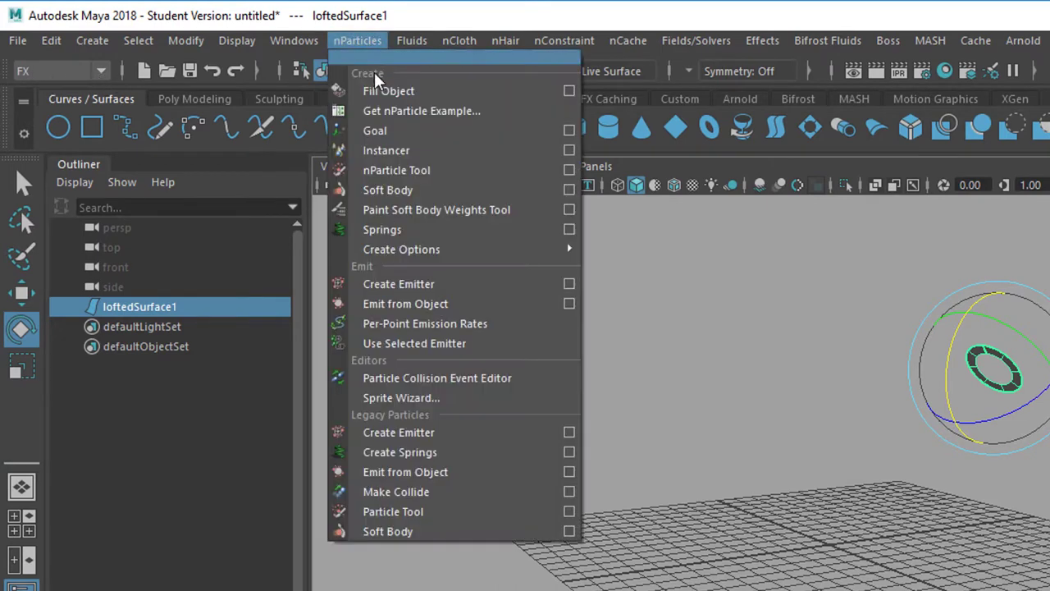
mouse_move(490, 256)
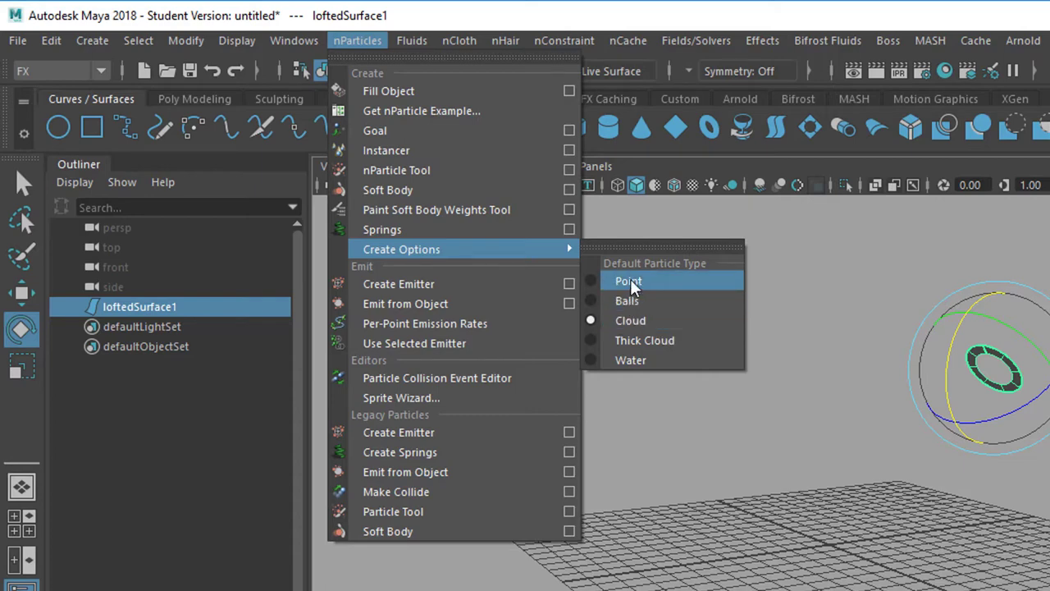
click(651, 327)
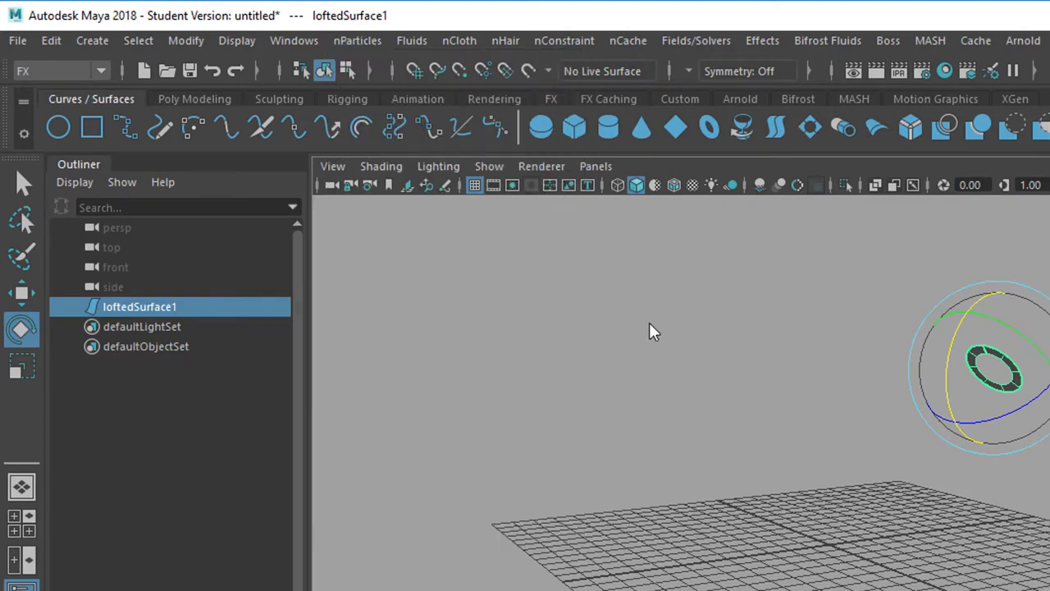
click(355, 42)
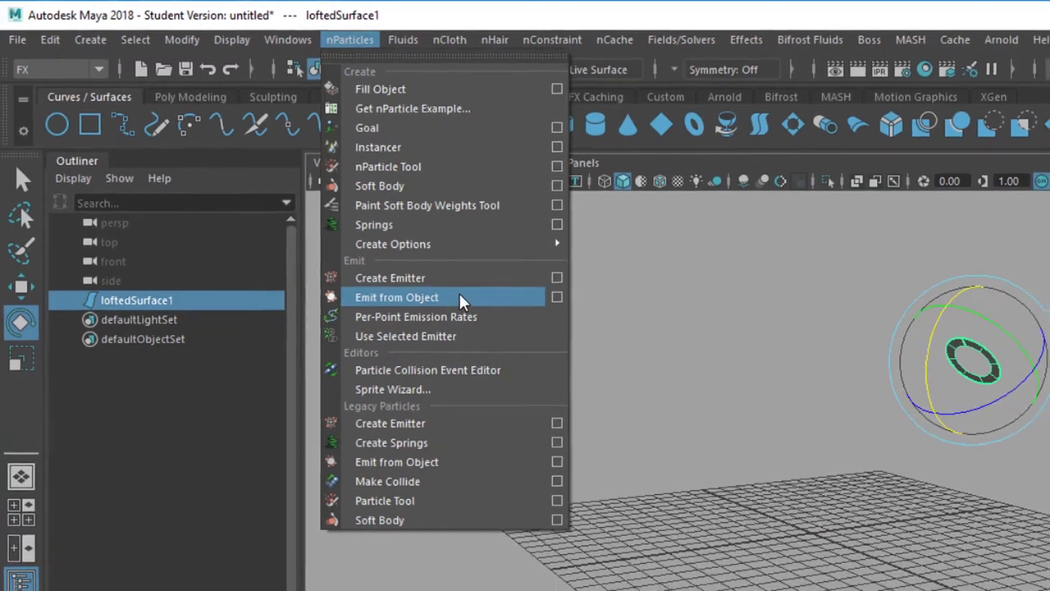
click(472, 305)
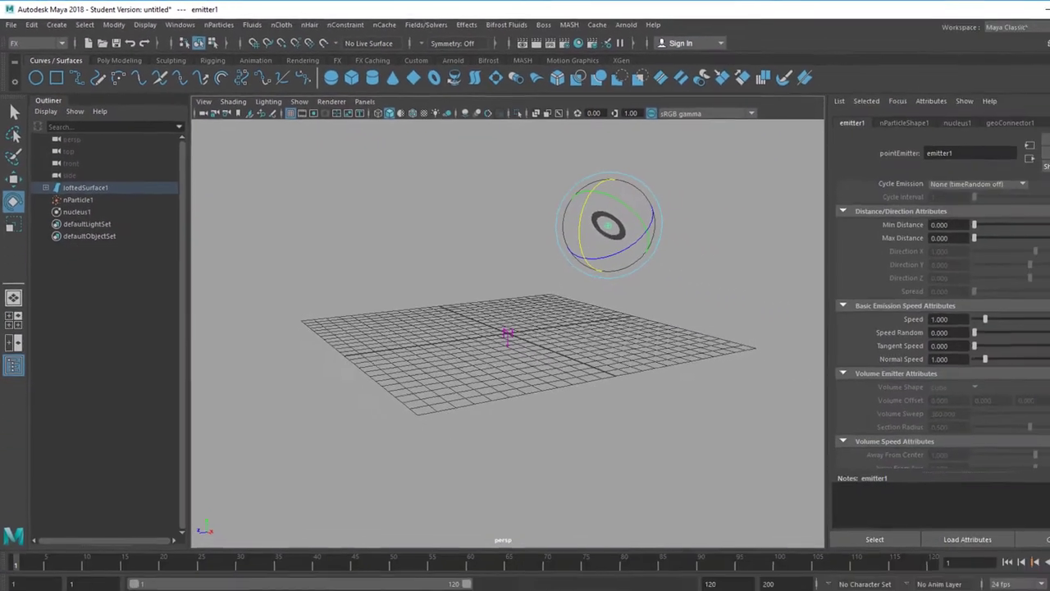
Set the animation end time to 400 frames.
click(996, 529)
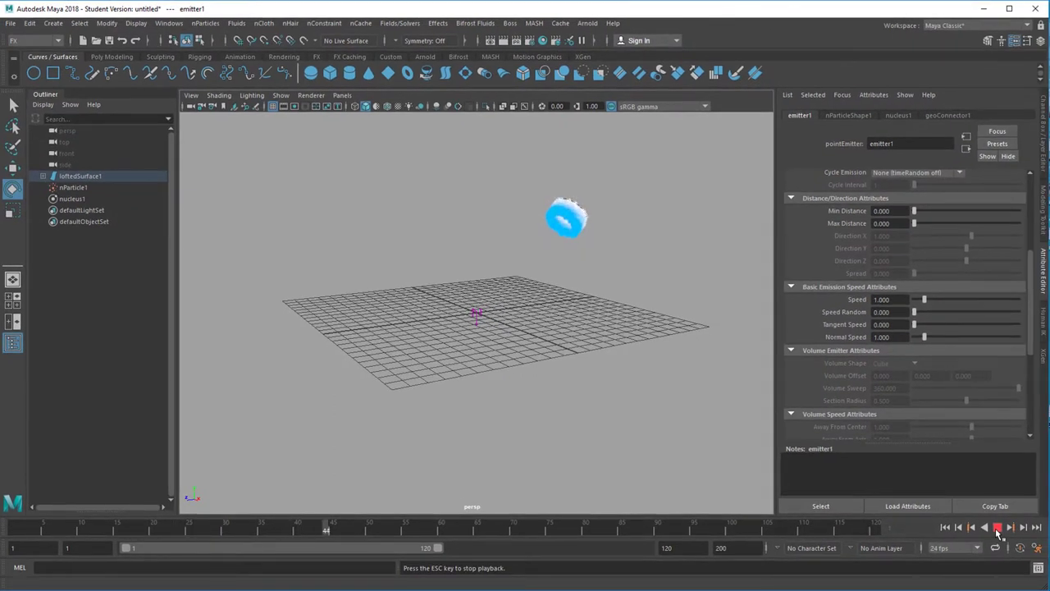
click(996, 529)
drag(696, 547, 622, 547)
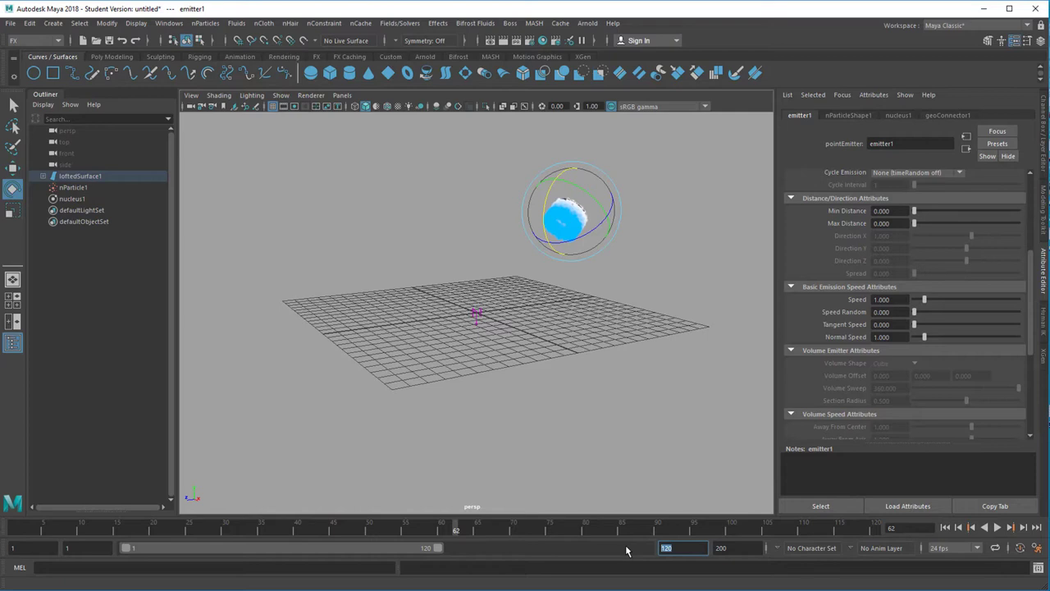
text(400)
key(Return)
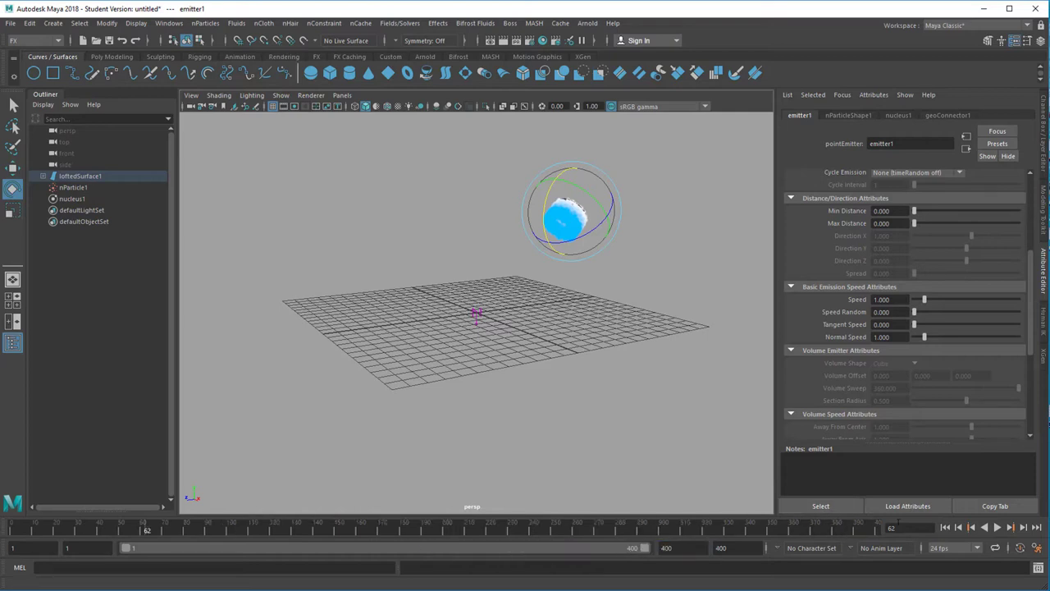
Replay the simulation from the first frame and stop at frame 177, framing the particle stream.
click(944, 527)
click(997, 527)
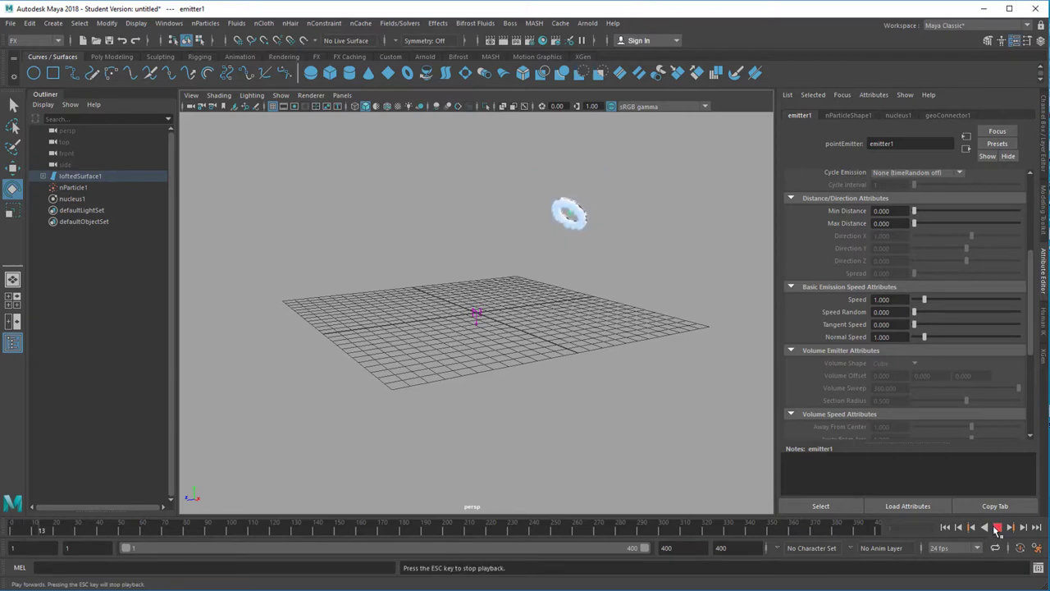
scroll(538, 359, up, 6)
alt+drag(537, 359, 555, 398)
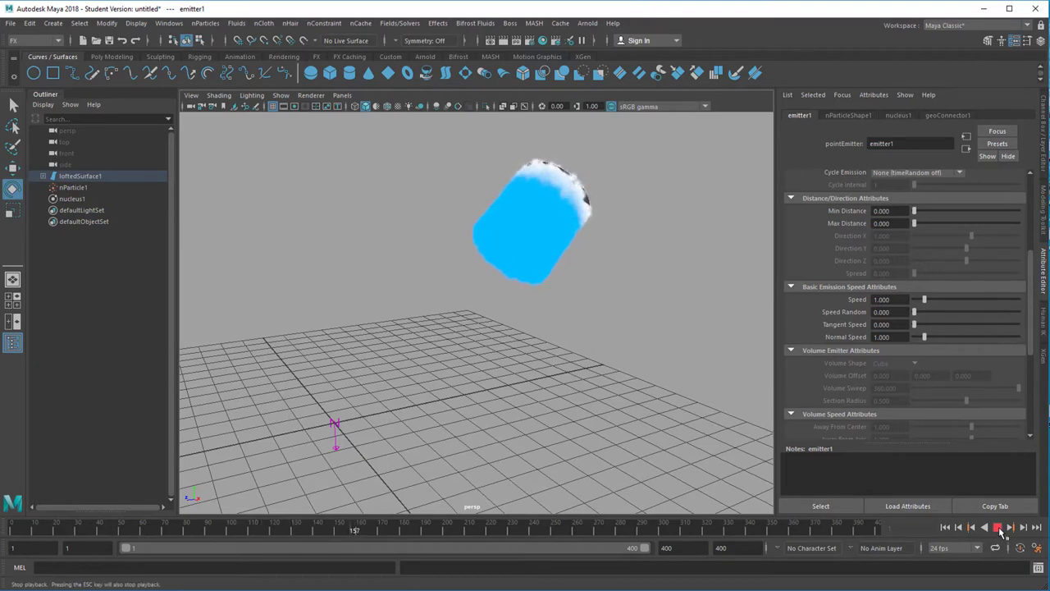
click(996, 527)
mouse_move(597, 381)
alt+mouse_down()
mouse_move(566, 387)
mouse_move(598, 386)
alt+mouse_up()
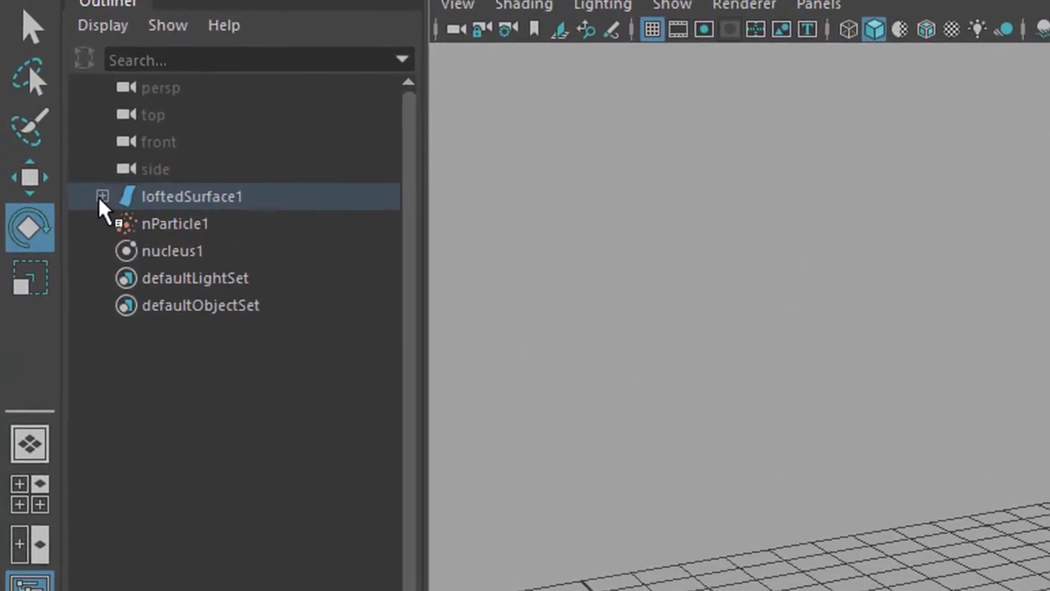
Raise emitter1's emission Speed to about 4.89 in the Attribute Editor.
click(71, 185)
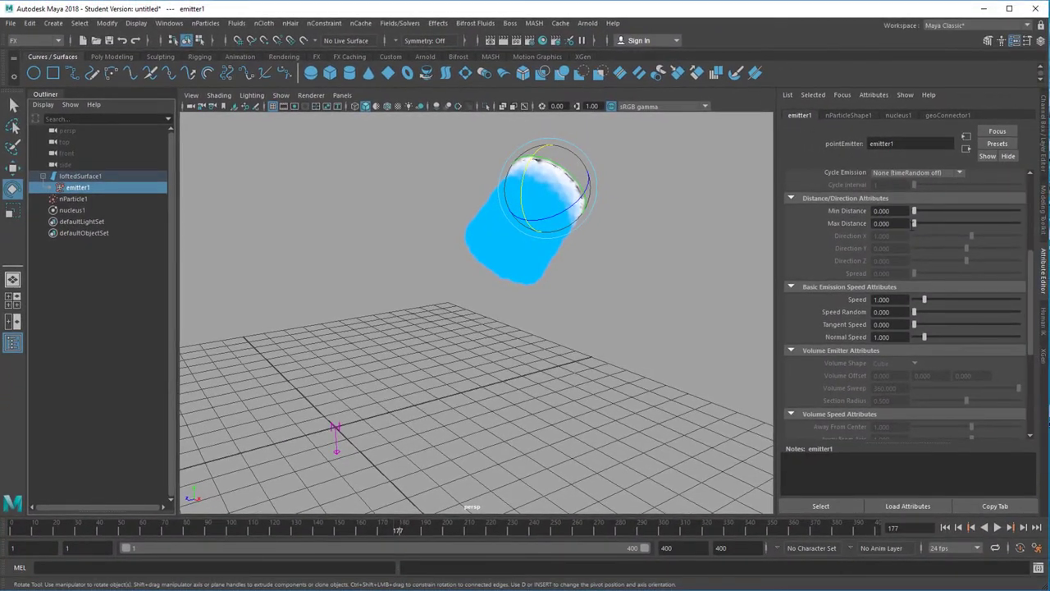
drag(1035, 276, 1038, 179)
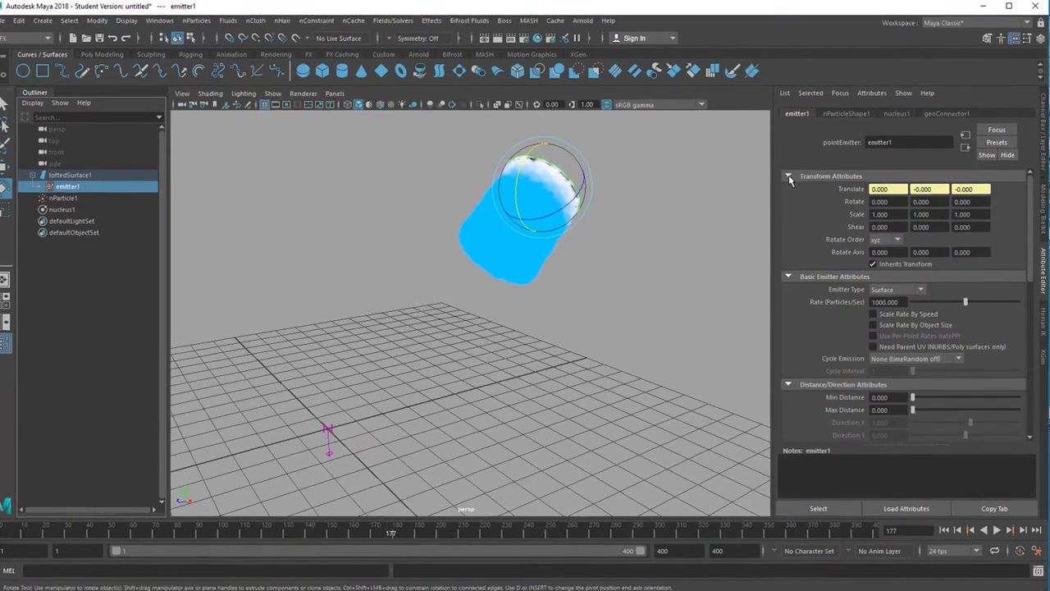
click(791, 178)
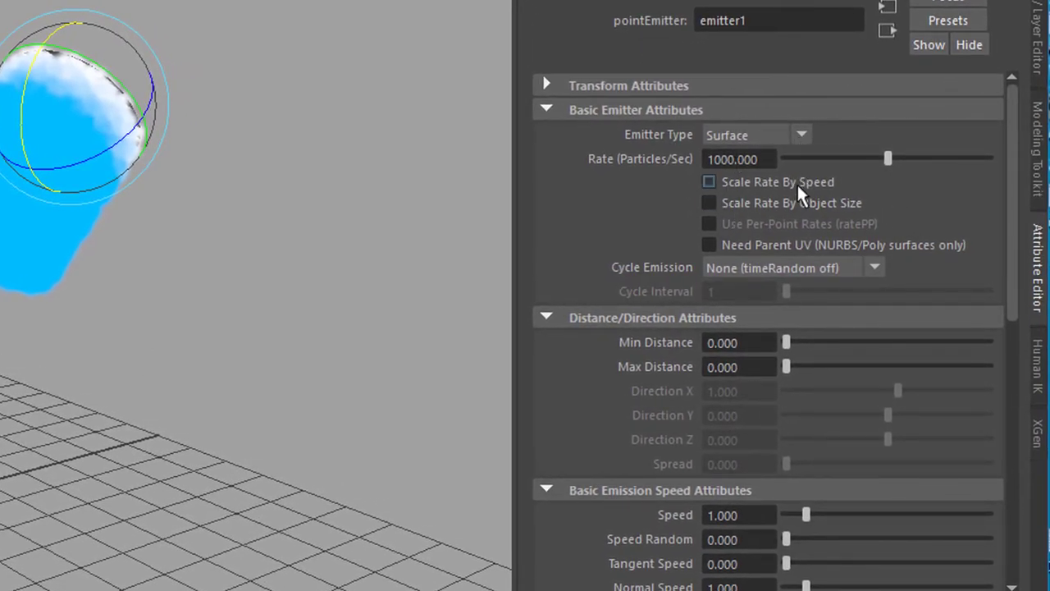
drag(1015, 168, 1014, 245)
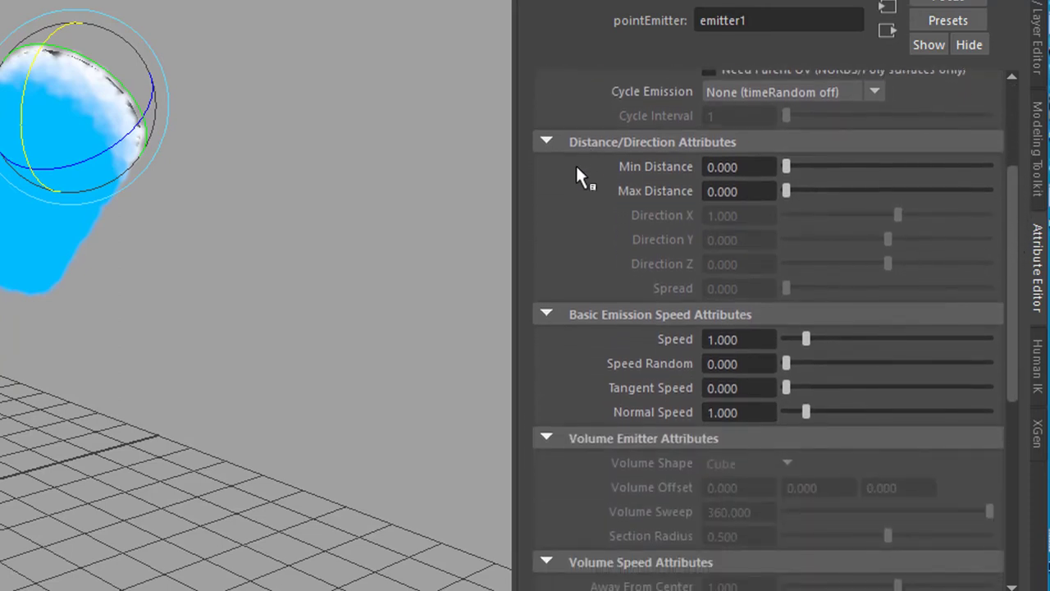
click(542, 137)
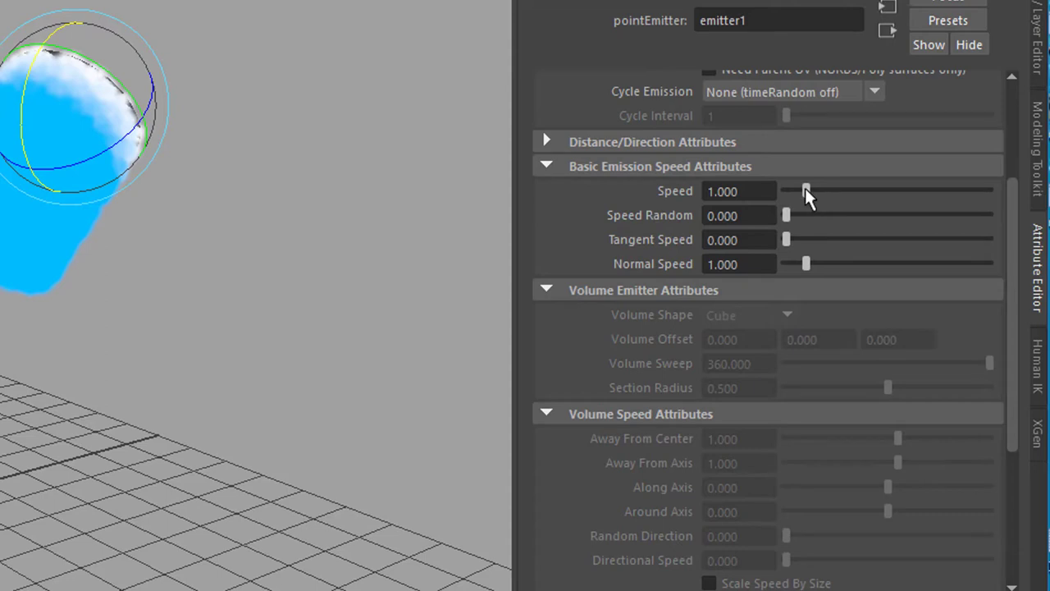
drag(805, 188, 878, 193)
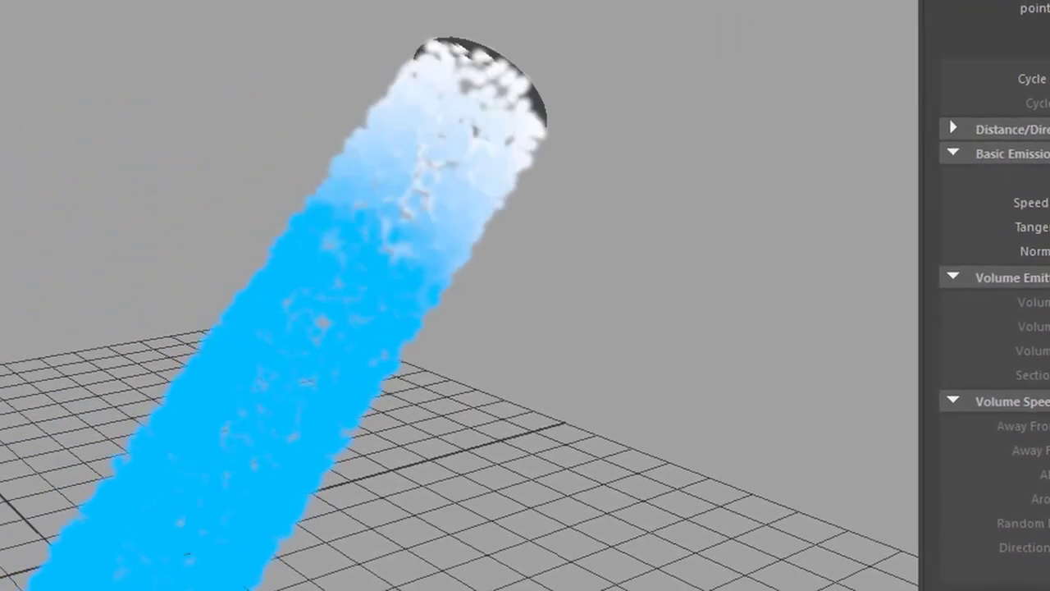
Orbit and zoom around the ring emitter to inspect the growing particle stream.
alt+drag(586, 423, 370, 424)
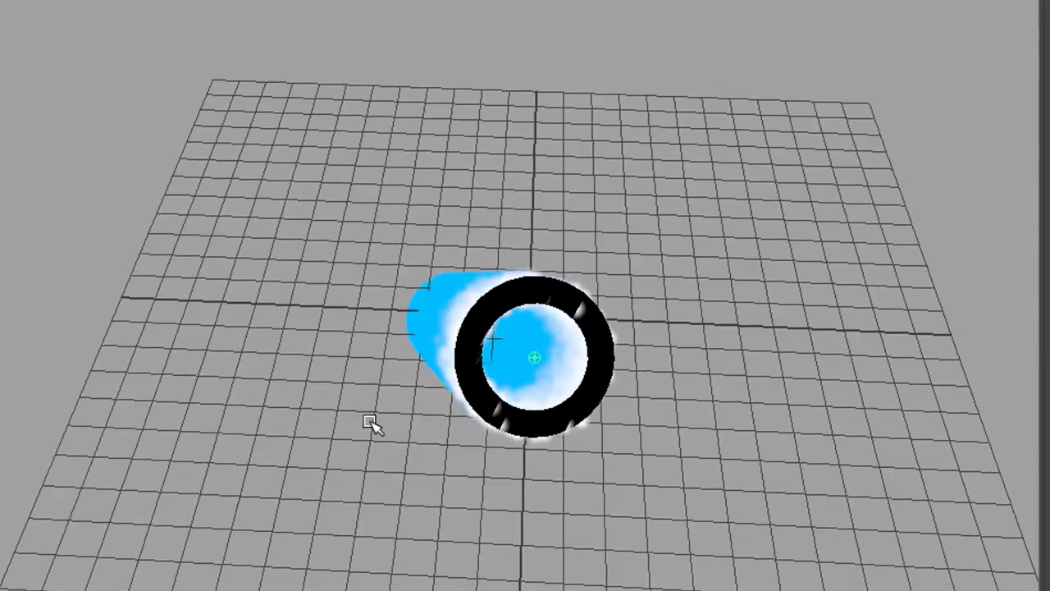
alt+right_drag(370, 425, 673, 433)
alt+drag(673, 433, 945, 417)
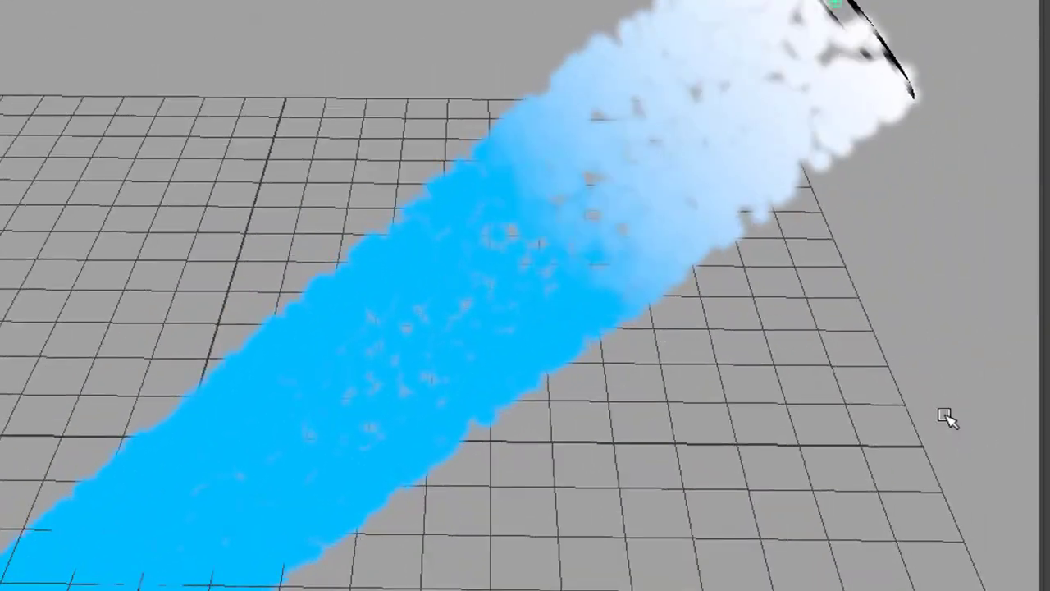
alt+right_drag(945, 416, 412, 457)
mouse_move(413, 457)
alt+mouse_down()
mouse_move(465, 421)
mouse_move(420, 459)
alt+mouse_up()
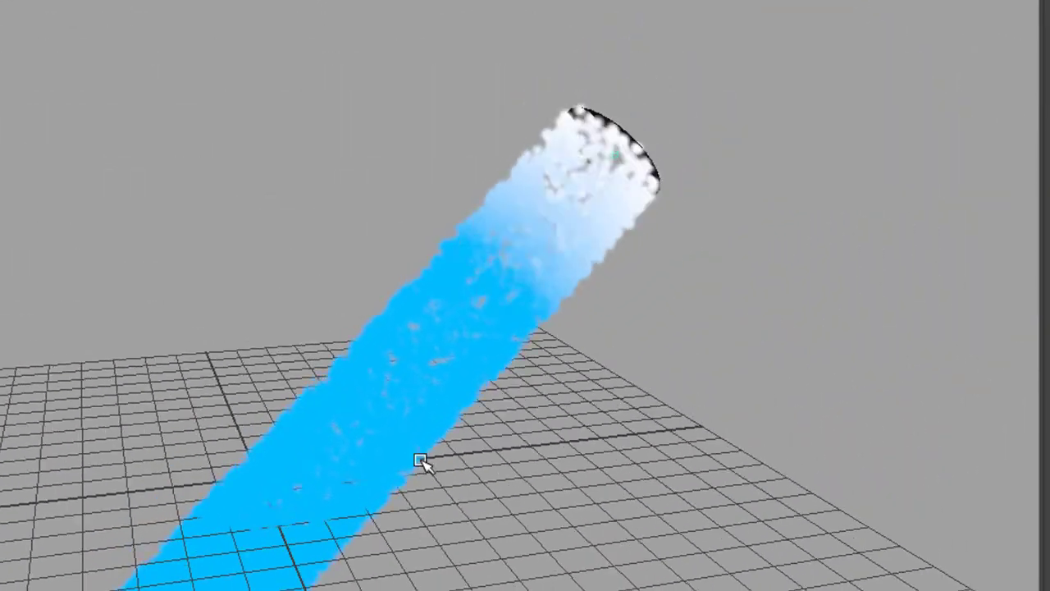
alt+right_drag(420, 459, 371, 461)
alt+drag(387, 455, 383, 419)
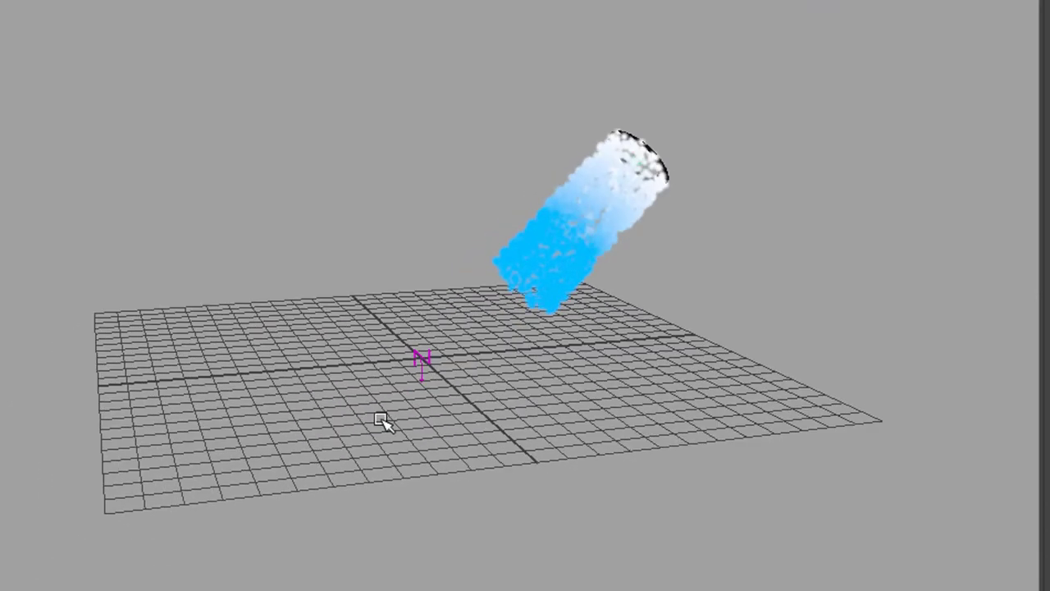
alt+right_drag(383, 419, 944, 402)
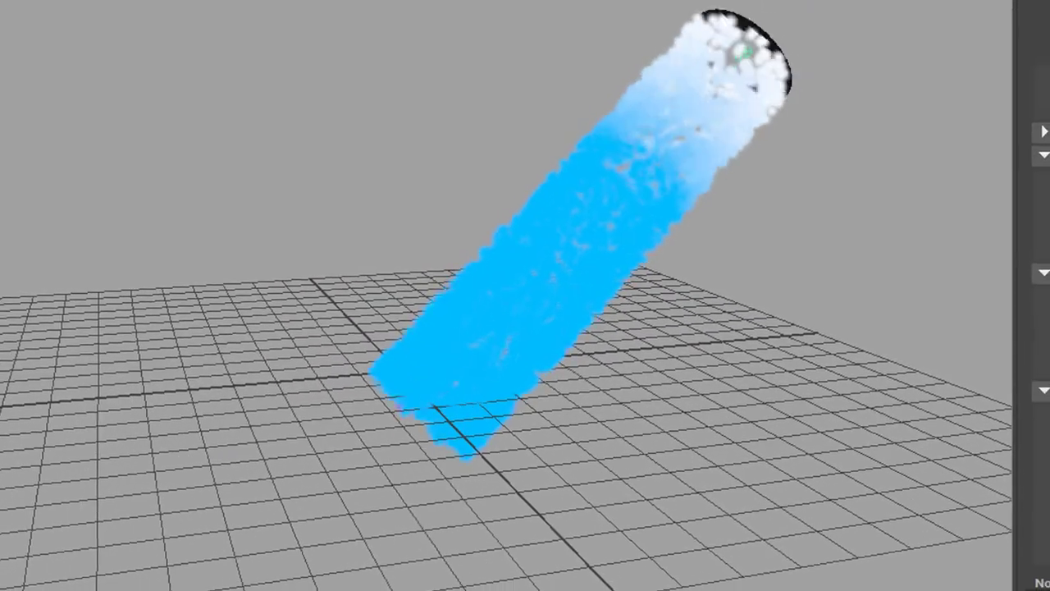
key(e)
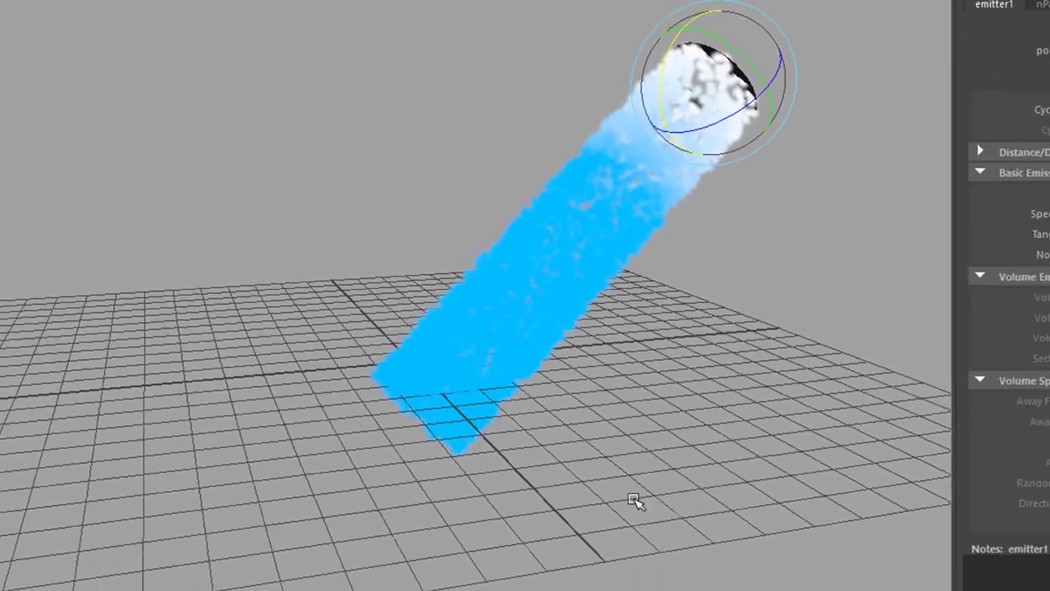
alt+drag(635, 501, 483, 505)
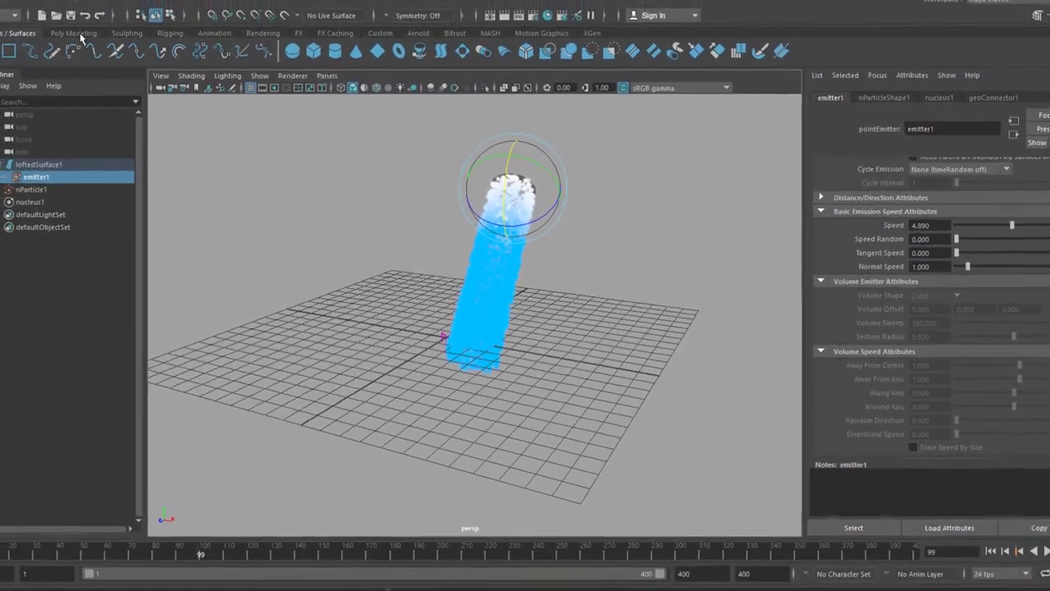
Add a polygon sphere, move it left along X, and scale it up about four times.
click(80, 34)
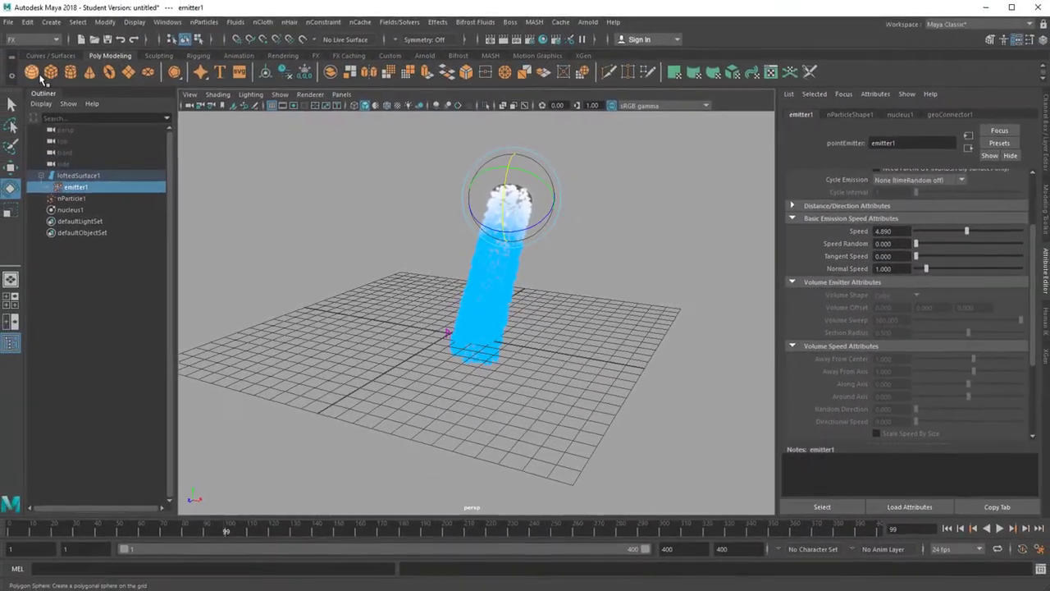
click(0, 50)
key(w)
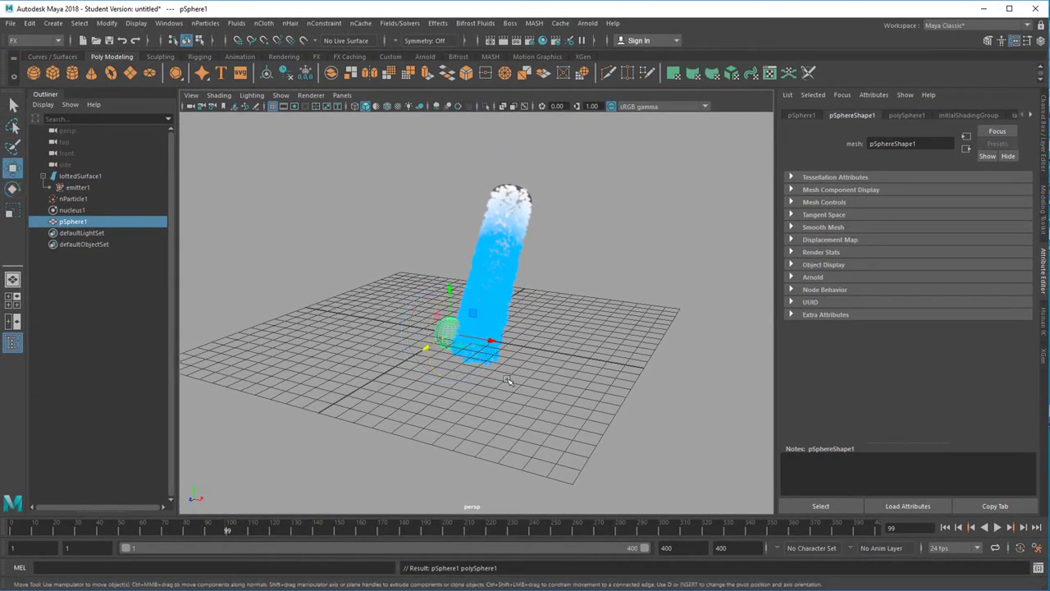
drag(492, 343, 380, 351)
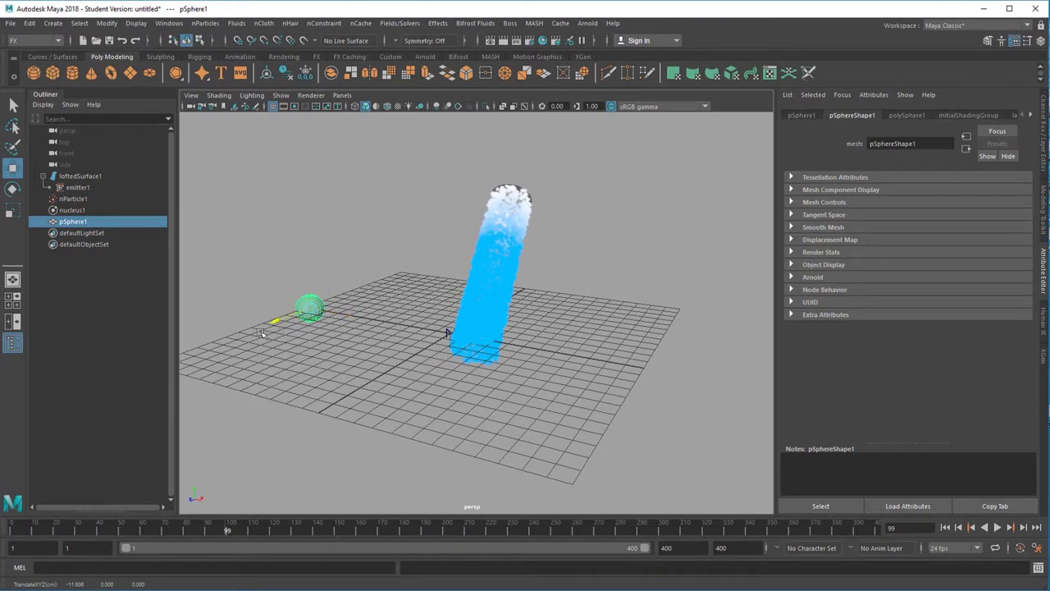
key(r)
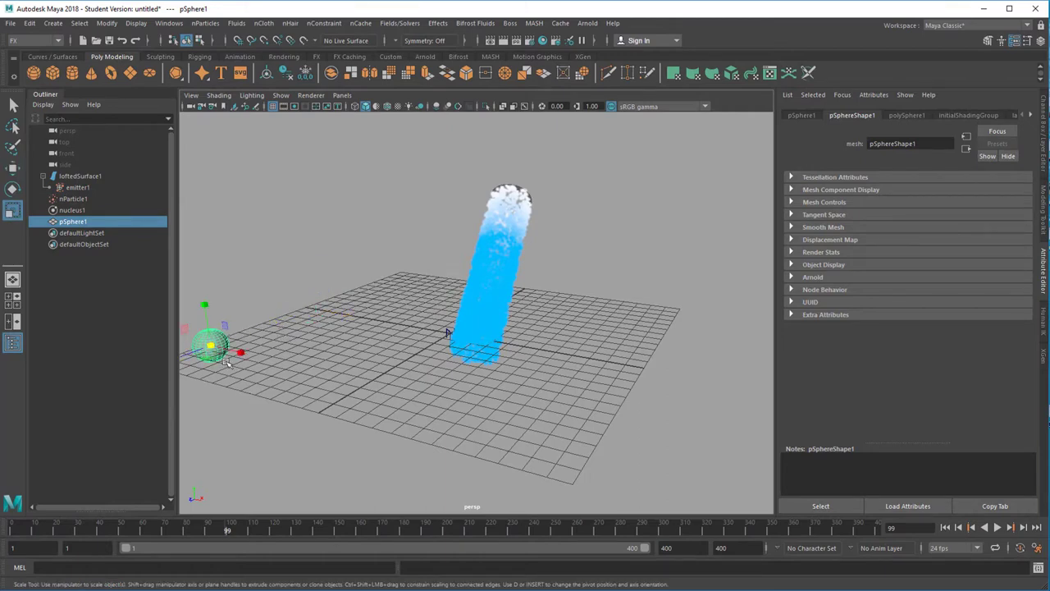
drag(214, 348, 303, 365)
Reframe the scene and select the nParticle1 particle system.
alt+drag(507, 424, 398, 396)
scroll(422, 385, down, 2)
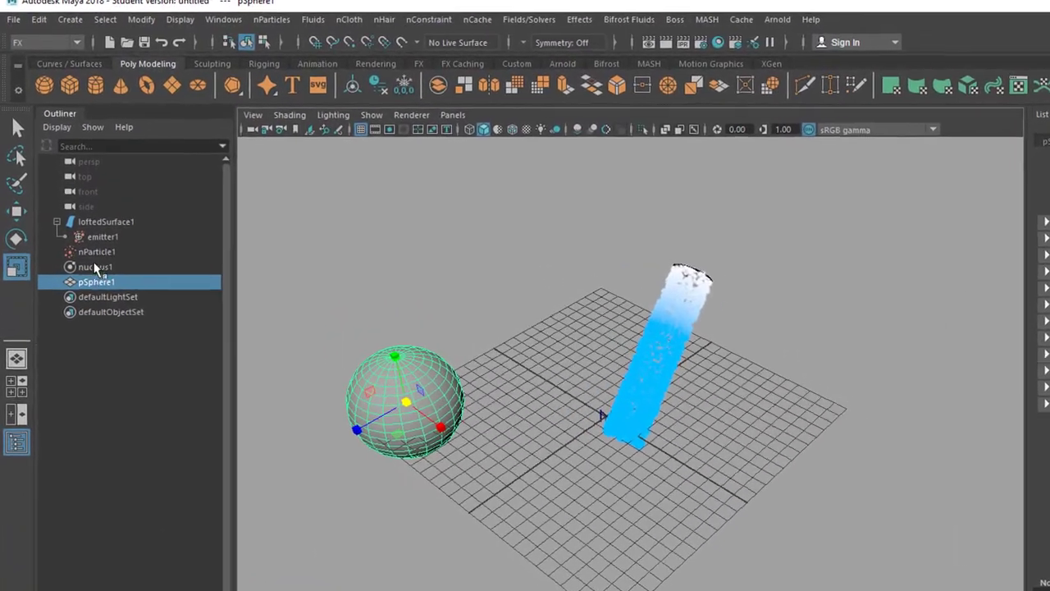
click(116, 271)
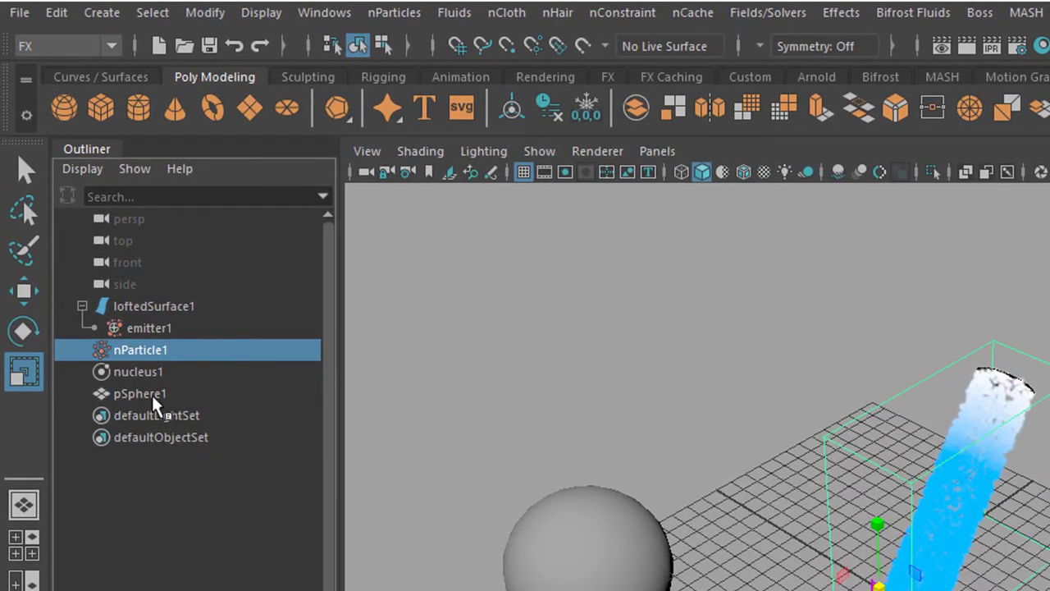
Make pSphere1 a goal for nParticle1 with nParticles > Goal.
ctrl+click(150, 397)
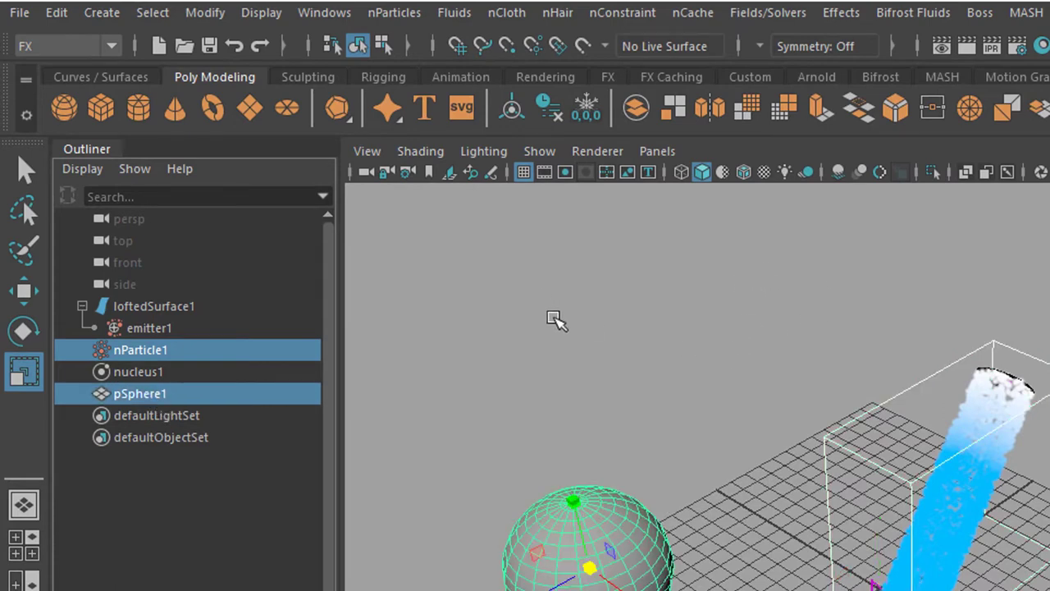
click(396, 14)
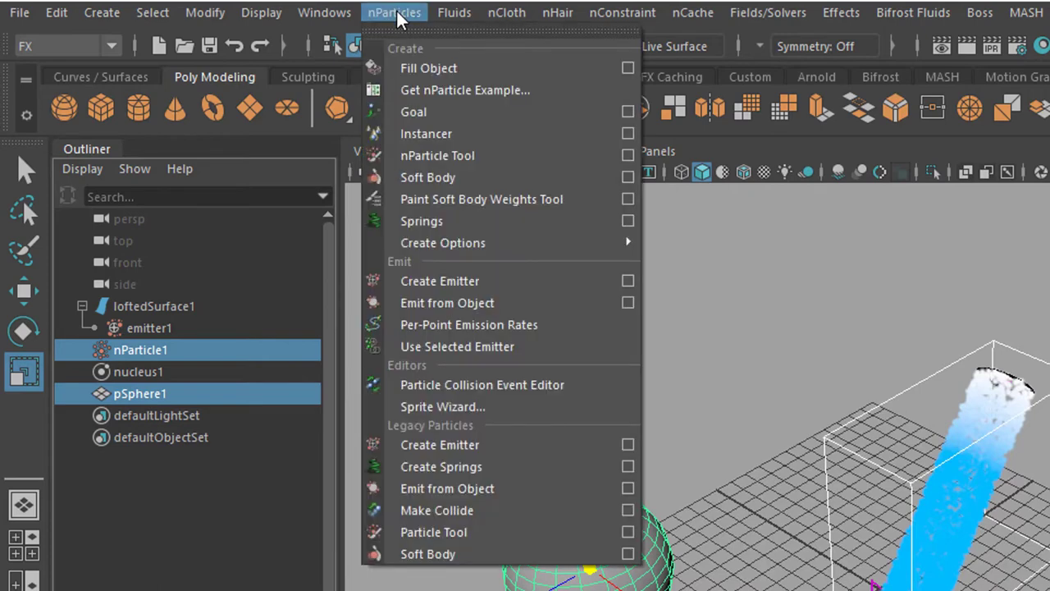
click(412, 115)
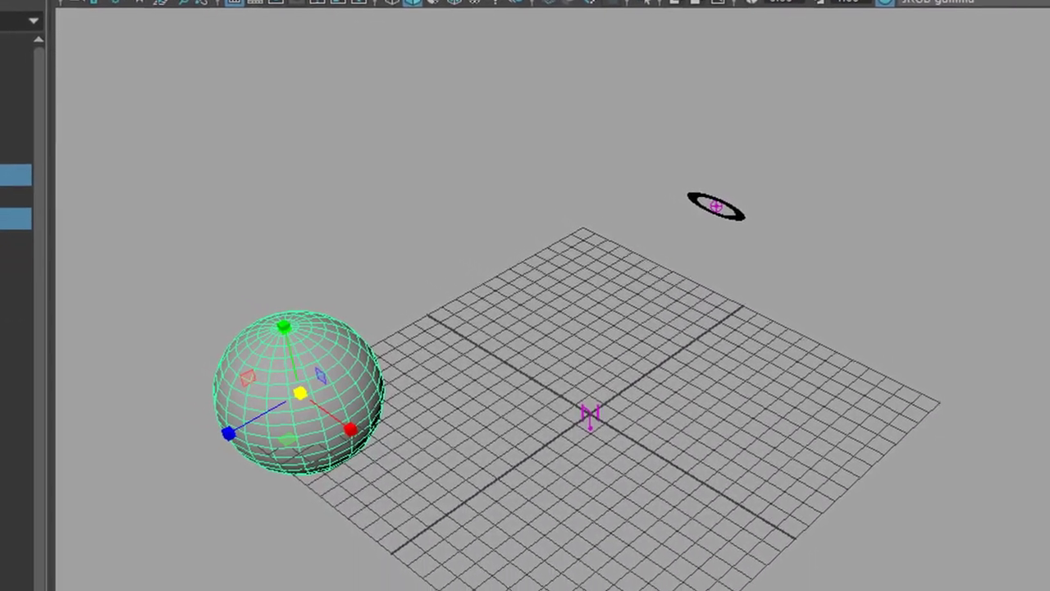
Play the simulation and orbit around the sphere to watch the stream.
alt+drag(804, 566, 870, 586)
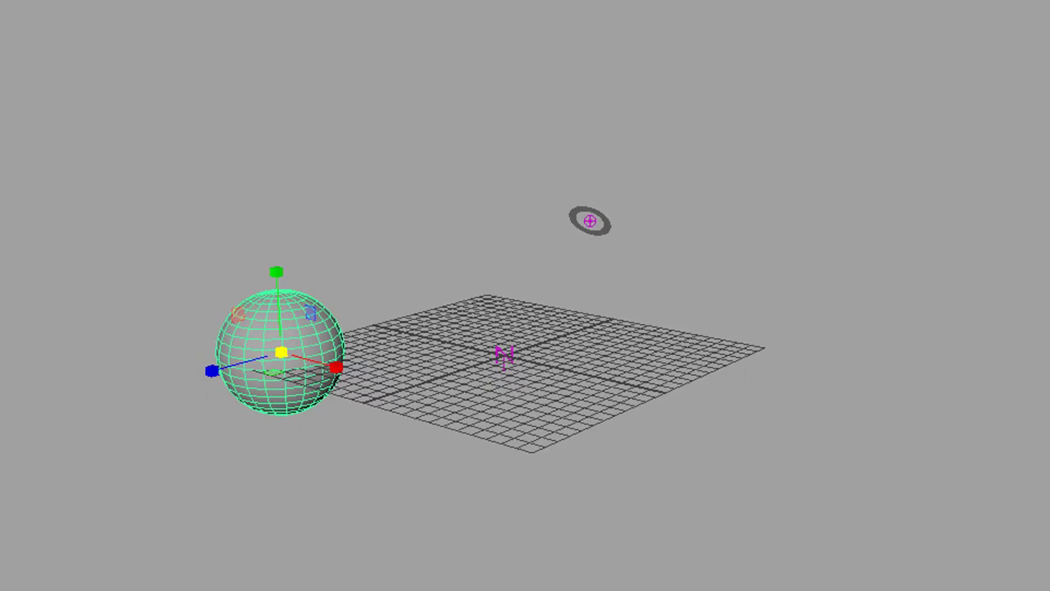
key(alt+v)
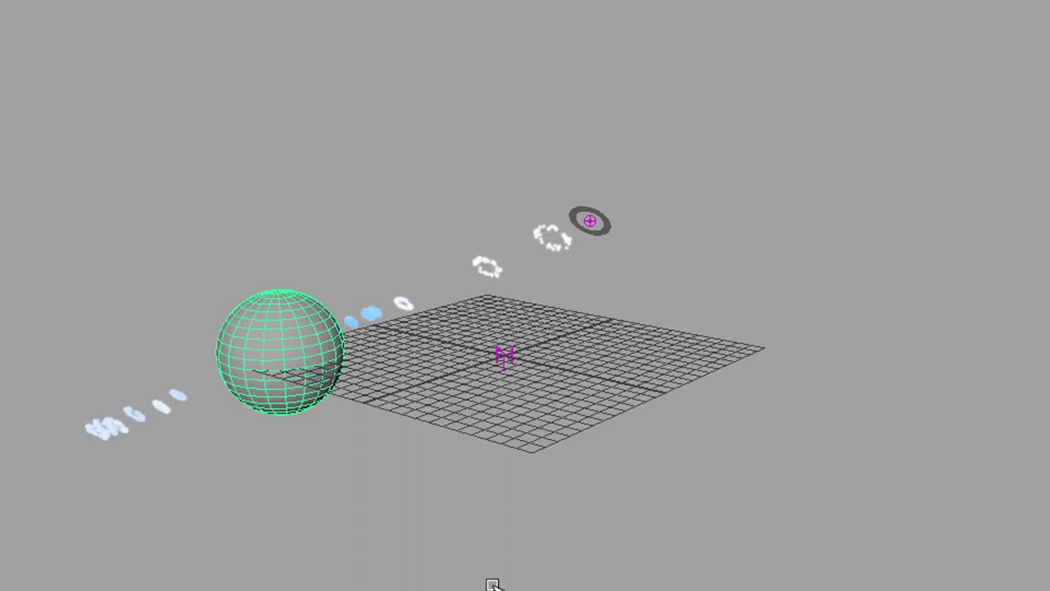
alt+right_drag(487, 582, 881, 563)
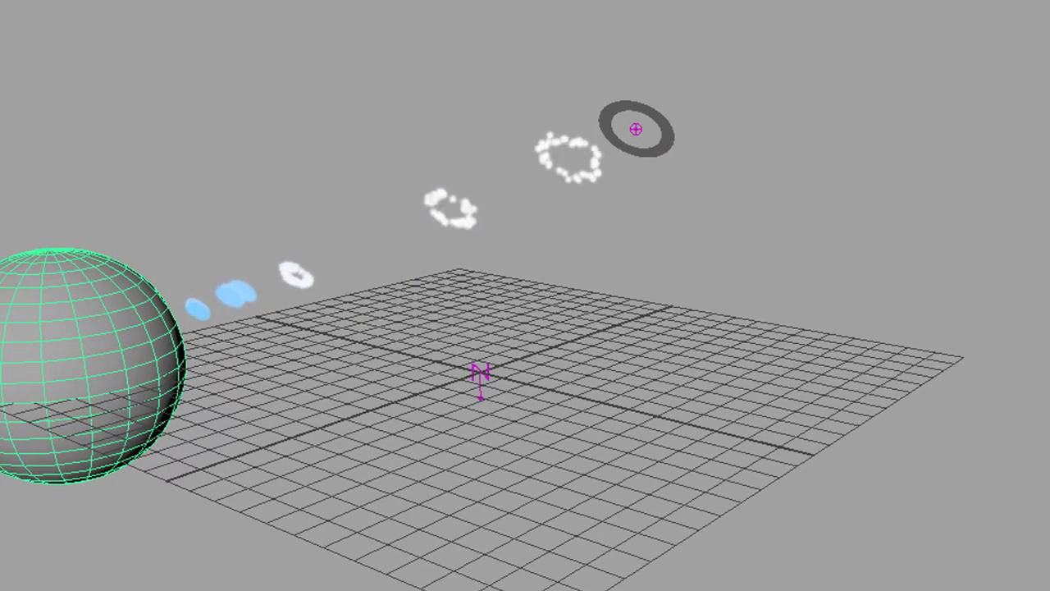
key(w)
alt+drag(621, 485, 416, 423)
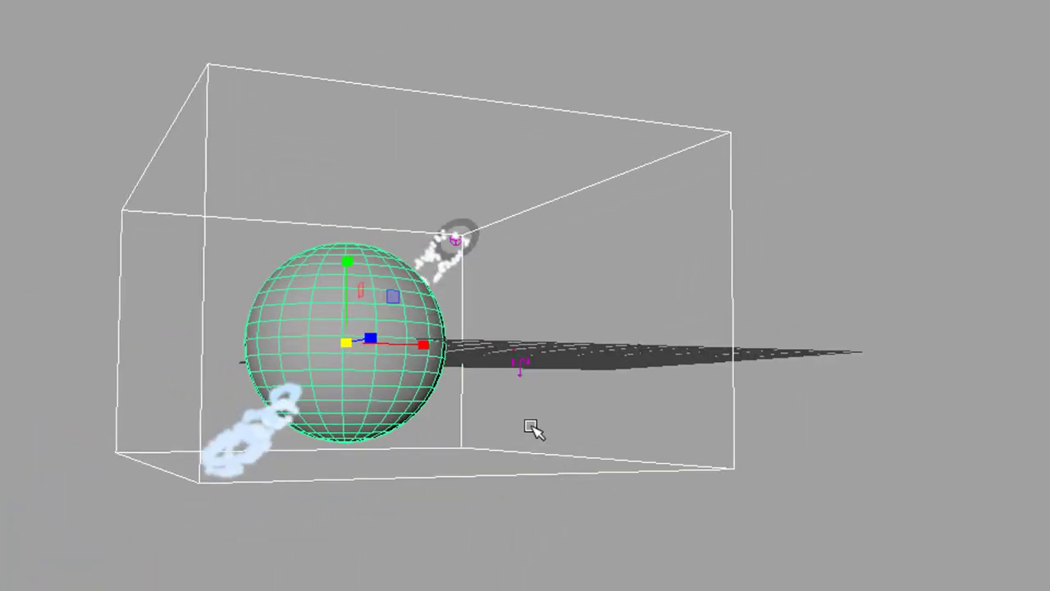
alt+drag(531, 426, 301, 528)
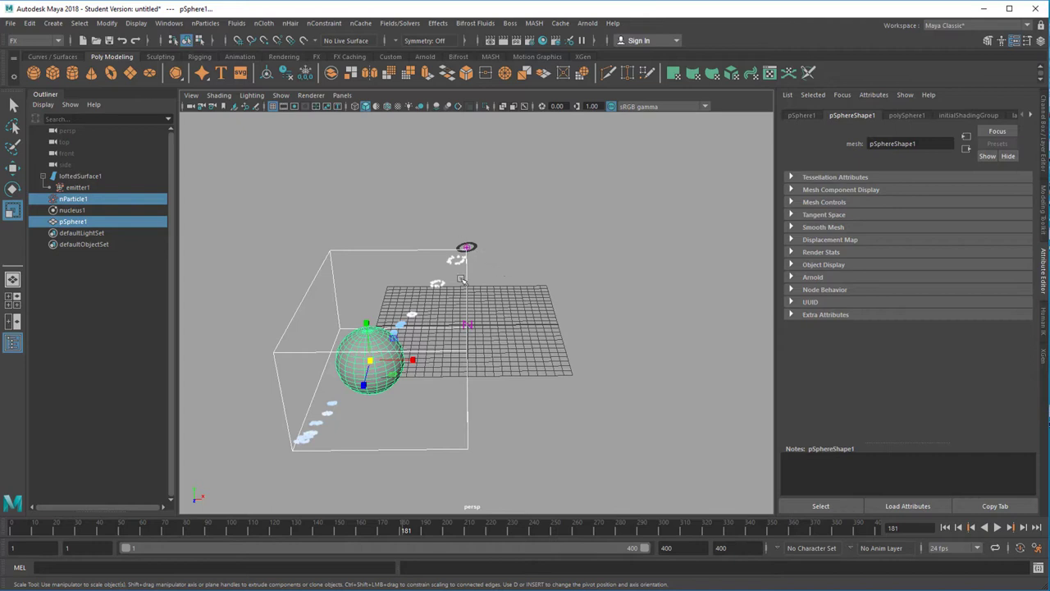
Lower nParticle1's pSphere1 goal weight from 0.500 to 0.022 under Goal Weights and Objects.
click(78, 201)
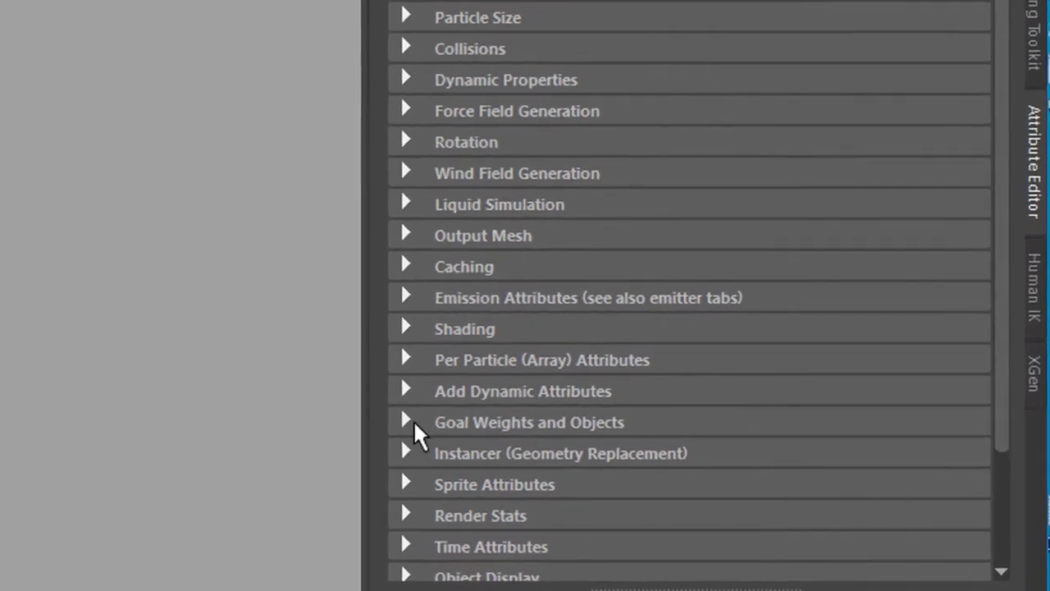
click(406, 421)
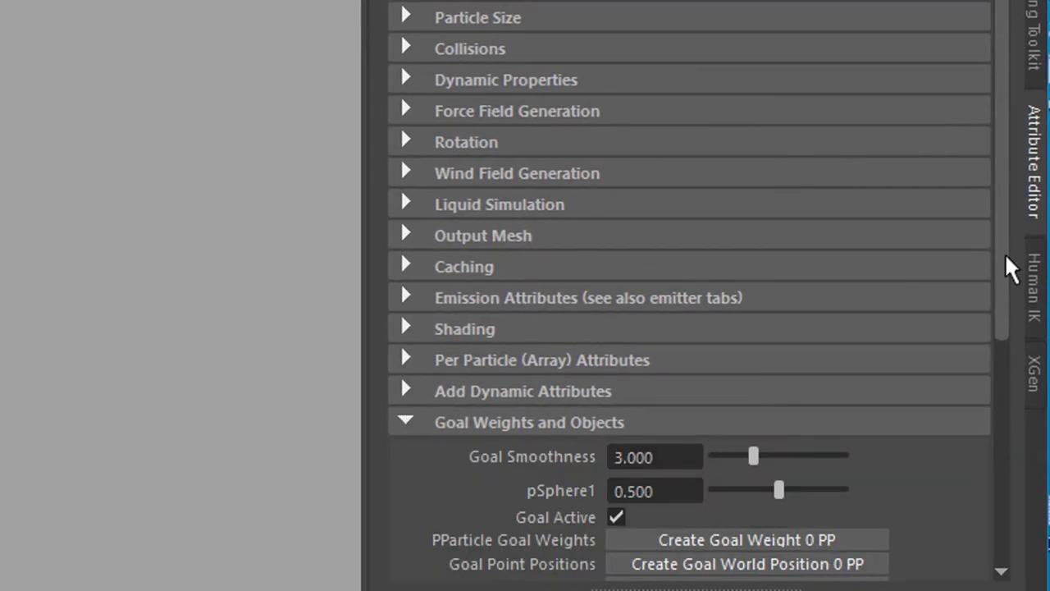
scroll(1000, 383, down, 5)
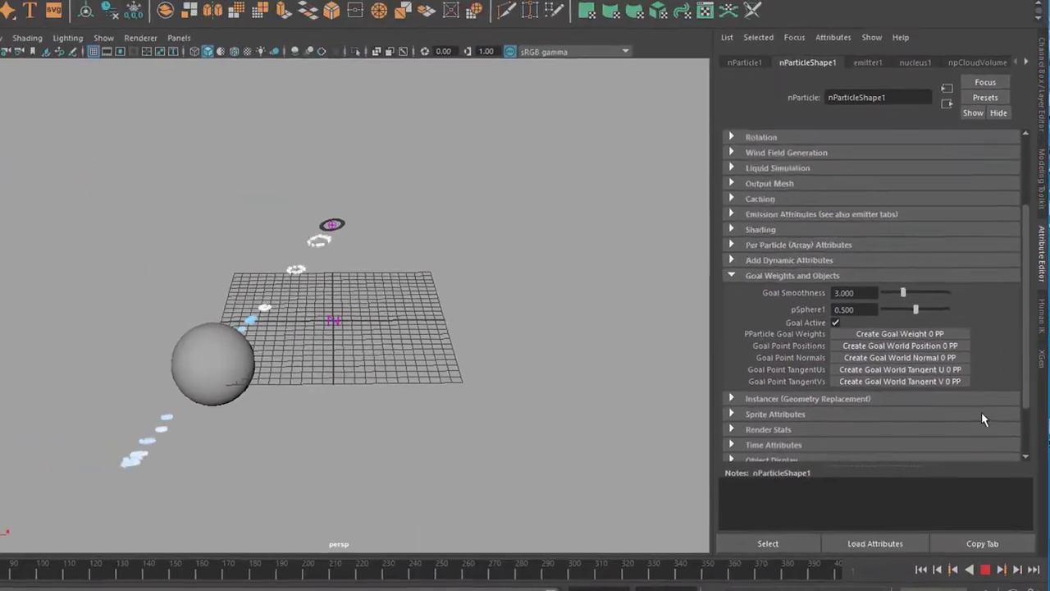
mouse_move(915, 309)
mouse_down()
mouse_move(907, 318)
mouse_move(930, 319)
mouse_move(921, 322)
mouse_up()
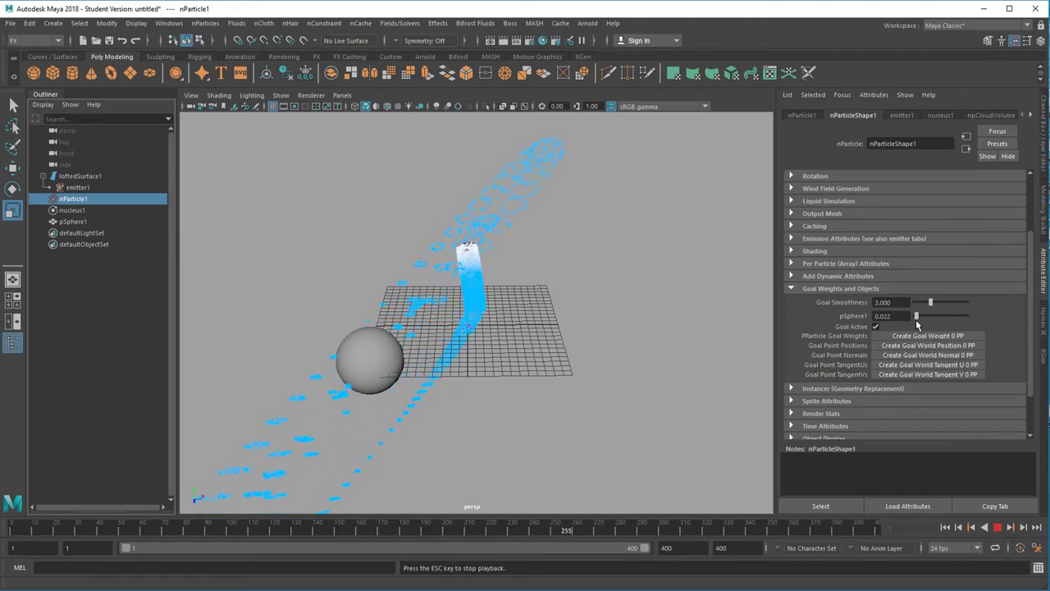
Set the pSphere1 goal weight to 0.056 and orbit to watch the stream loop around the sphere.
drag(917, 324, 918, 324)
alt+drag(621, 401, 627, 382)
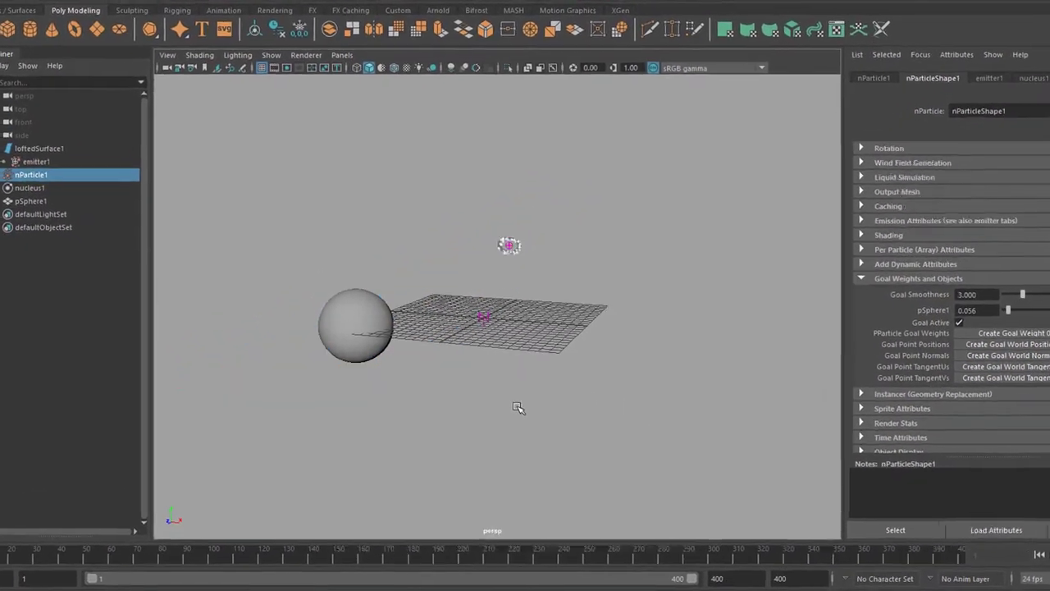
alt+drag(598, 420, 546, 430)
alt+drag(640, 467, 774, 511)
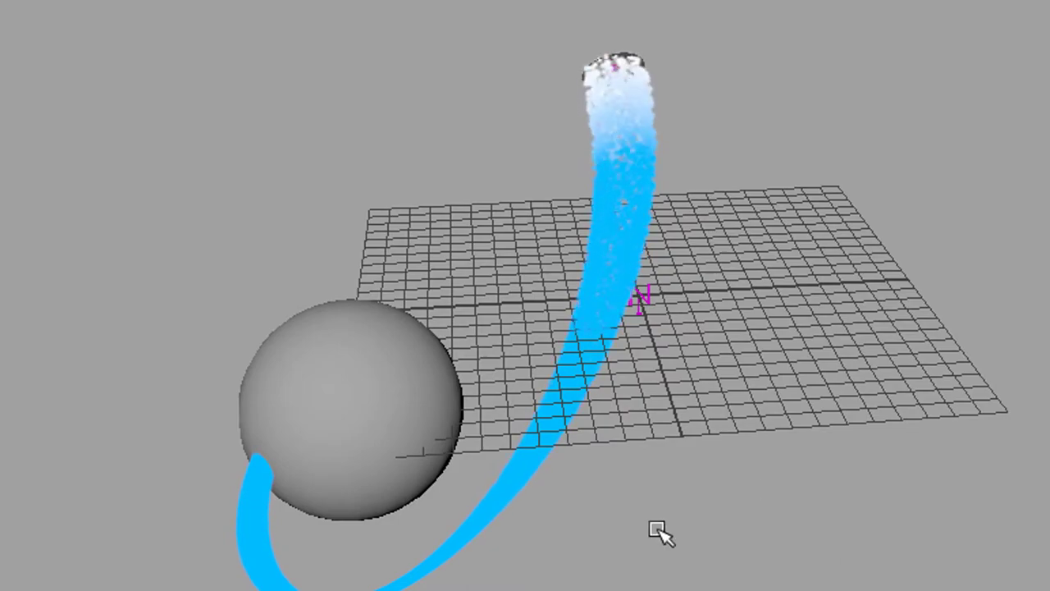
alt+drag(654, 517, 531, 525)
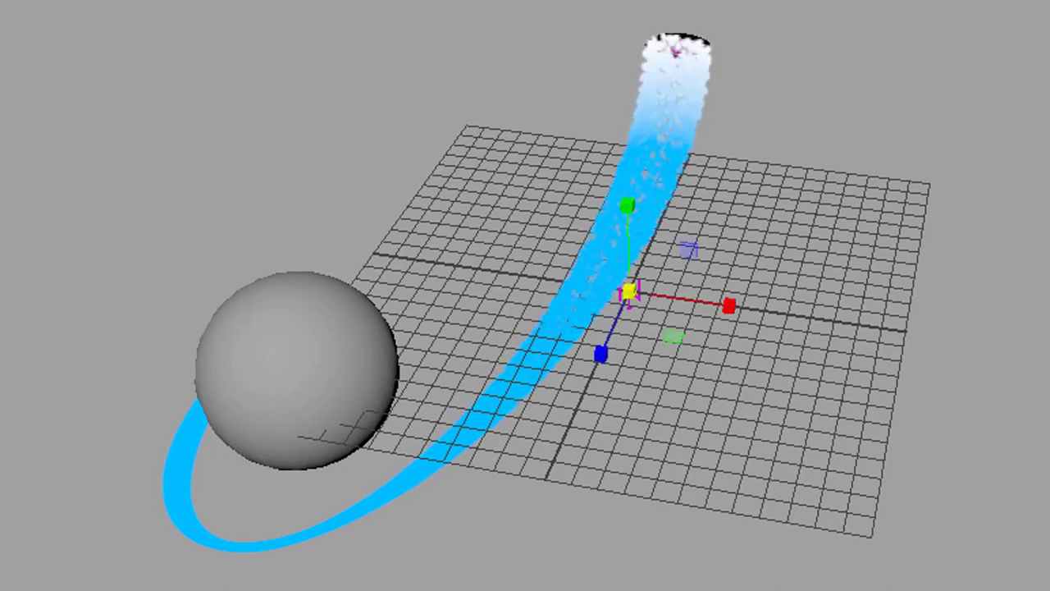
alt+drag(951, 476, 754, 447)
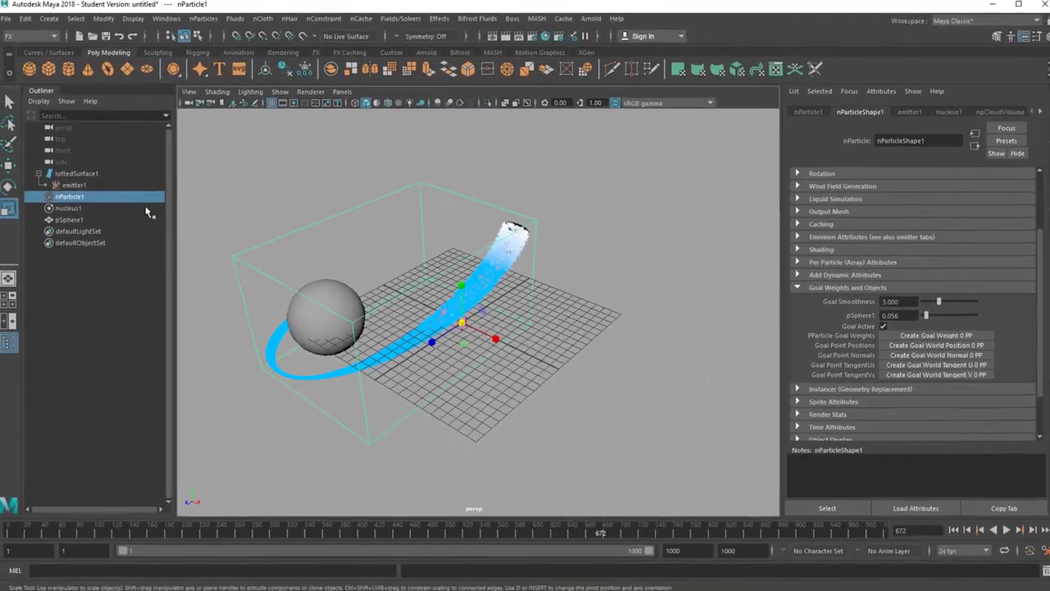
Add a polygon cylinder, scale it up about twice, and move it to the grid's front edge.
click(72, 77)
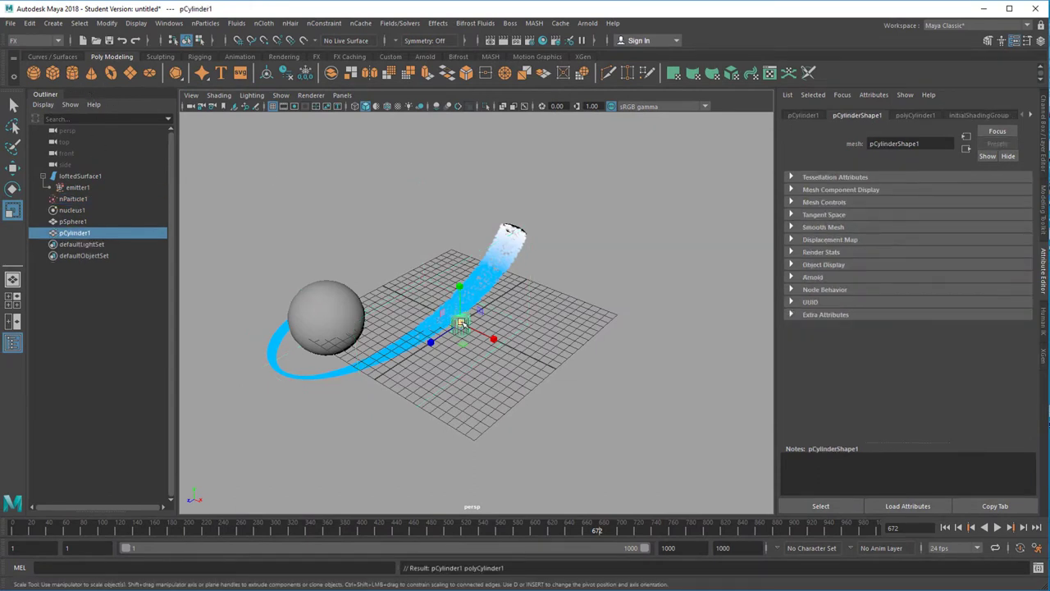
drag(461, 322, 625, 384)
key(w)
drag(541, 403, 484, 462)
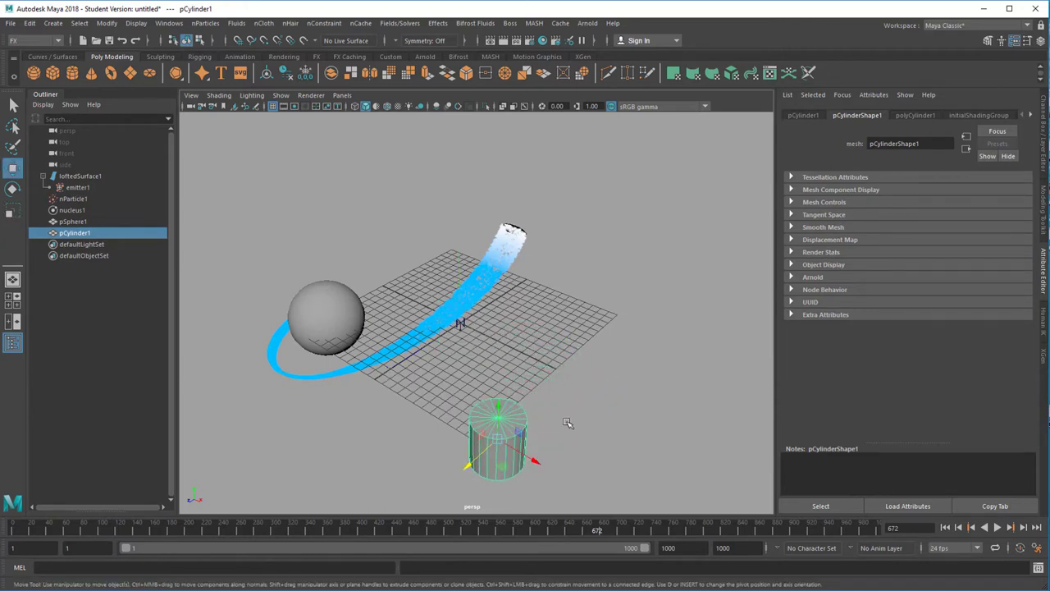
Select nParticle1 together with pCylinder1.
mouse_move(567, 423)
alt+mouse_down()
mouse_move(604, 394)
mouse_move(596, 353)
mouse_move(555, 369)
mouse_move(578, 406)
alt+mouse_up()
key(r)
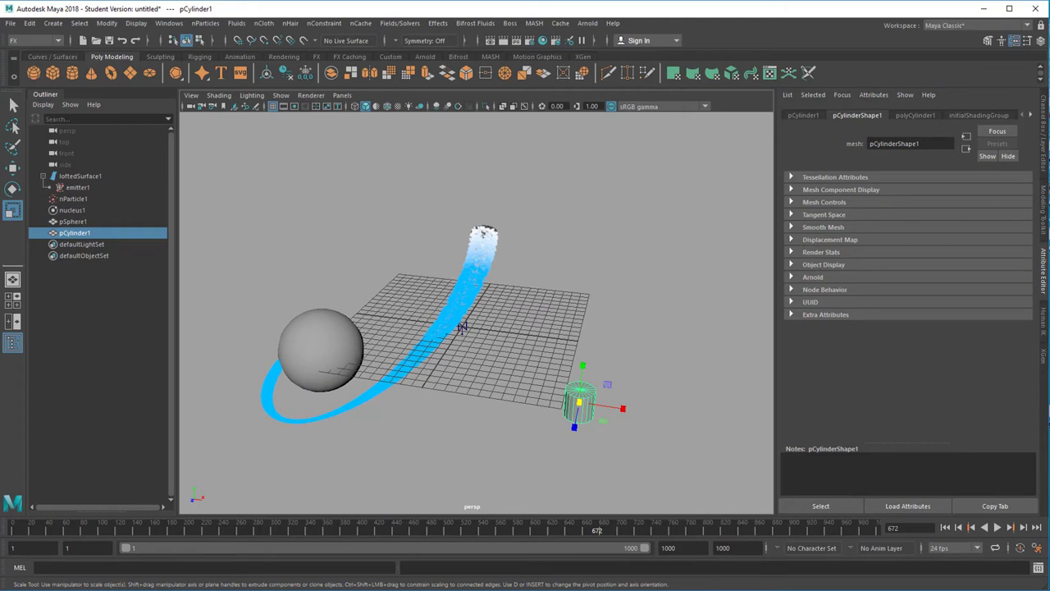
click(73, 200)
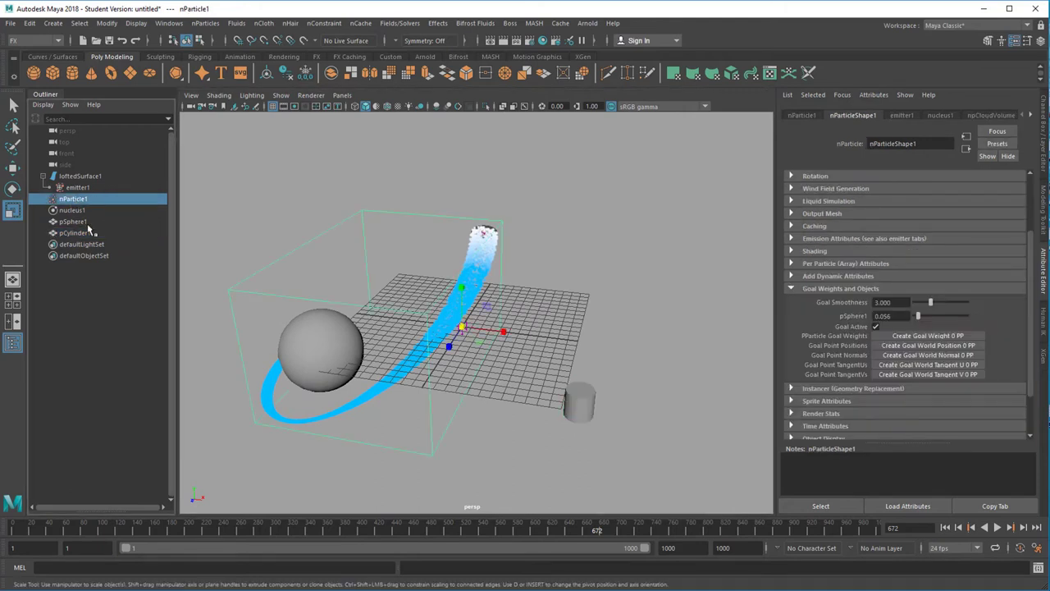
ctrl+click(87, 236)
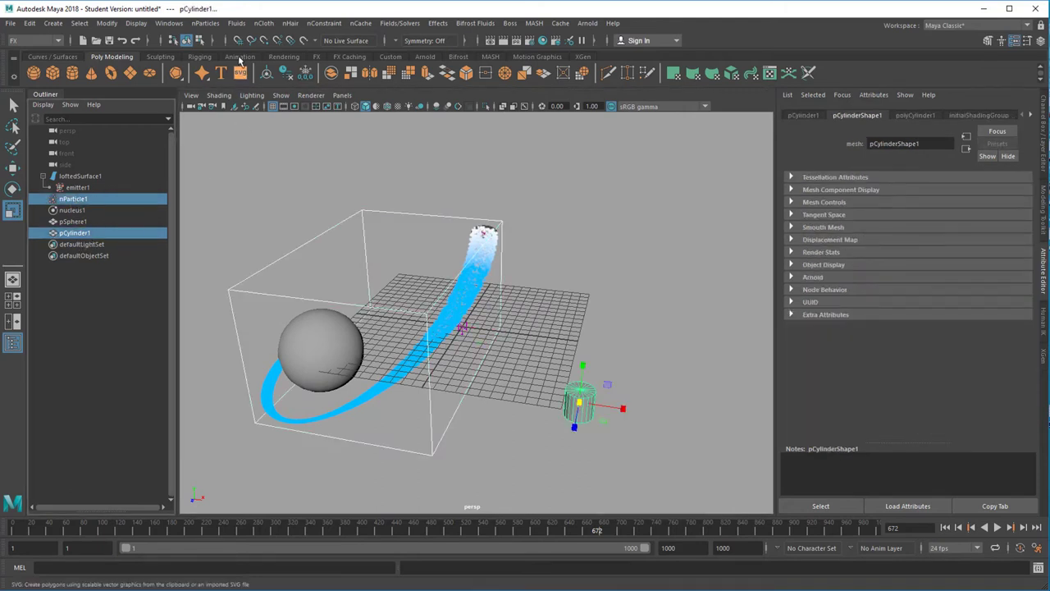
Make pCylinder1 a goal for nParticle1 and replay the simulation from frame 1.
click(210, 26)
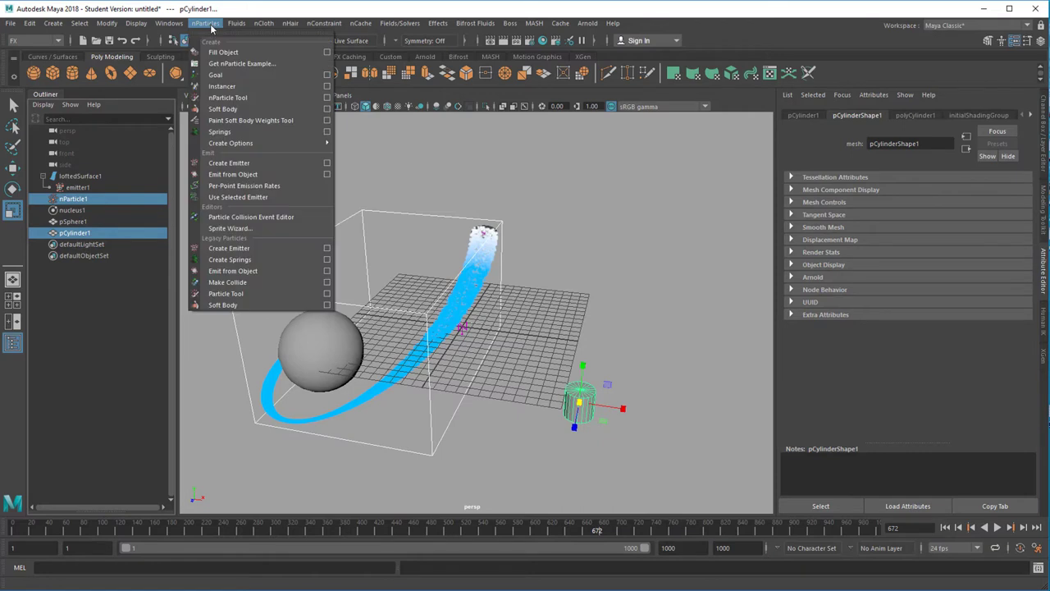
click(224, 79)
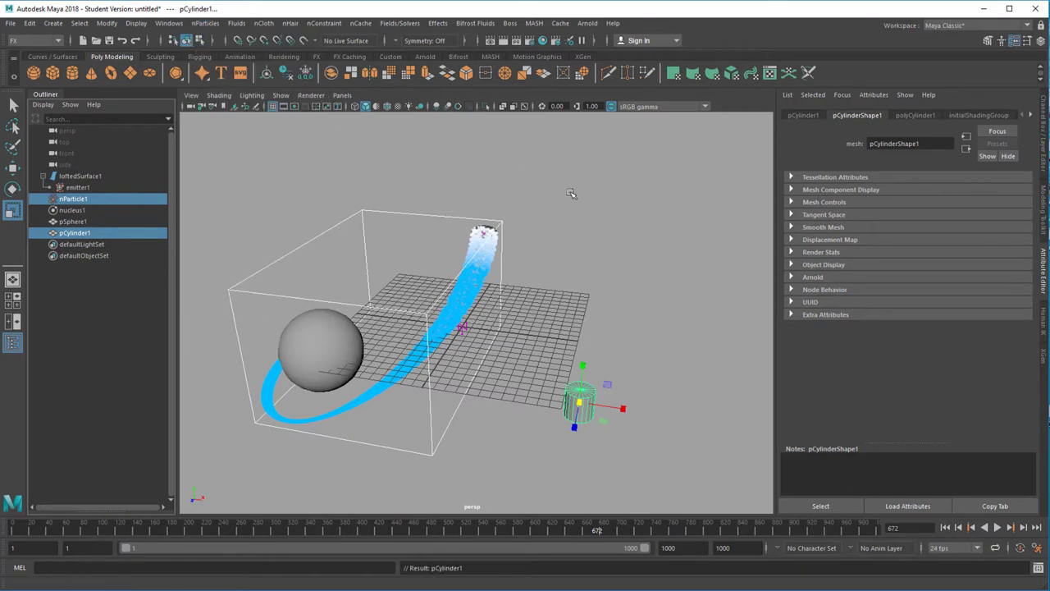
click(947, 530)
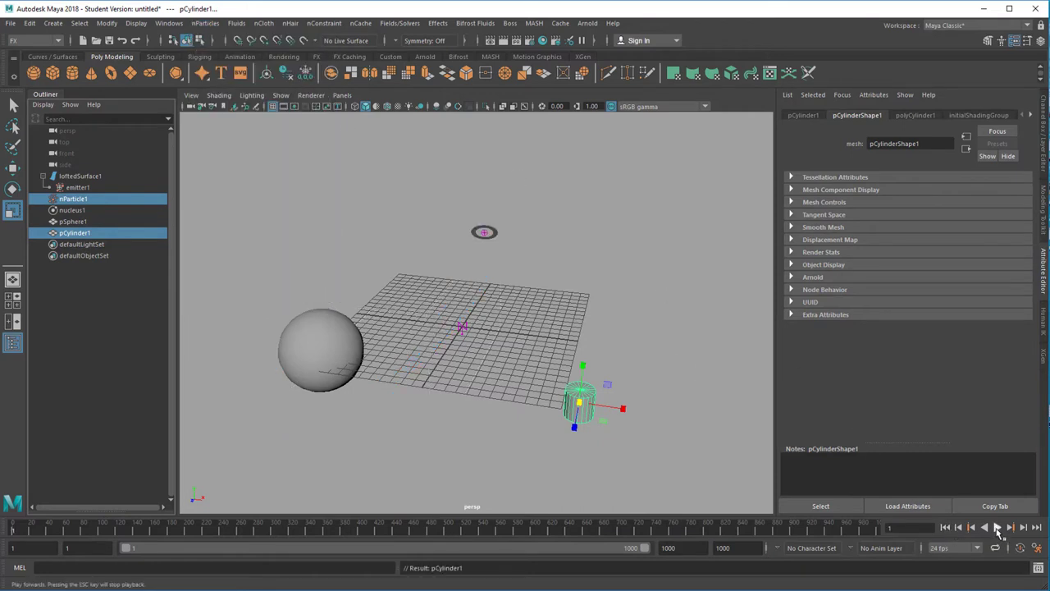
click(997, 527)
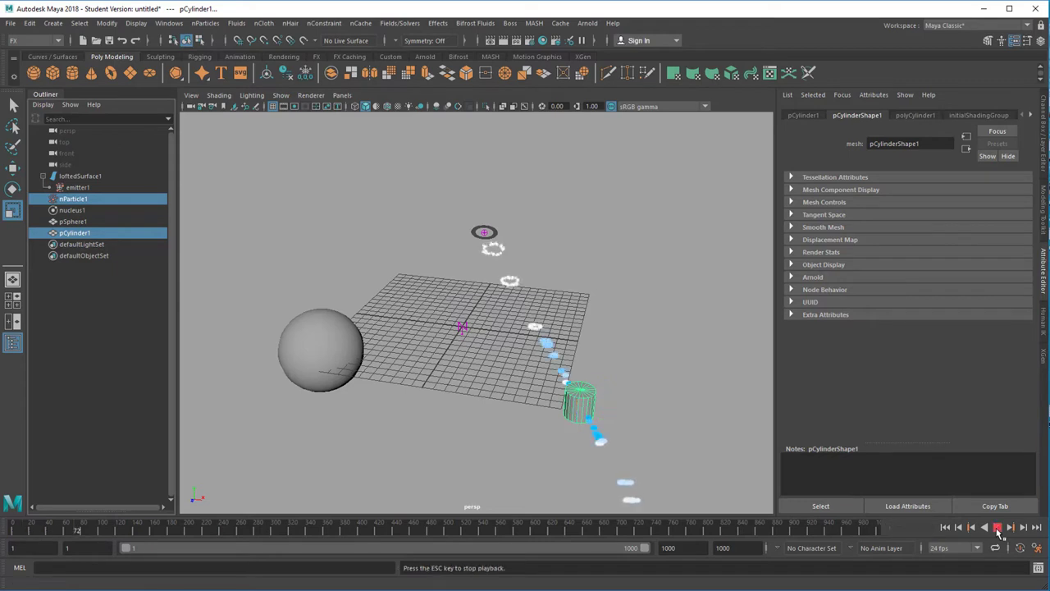
click(998, 528)
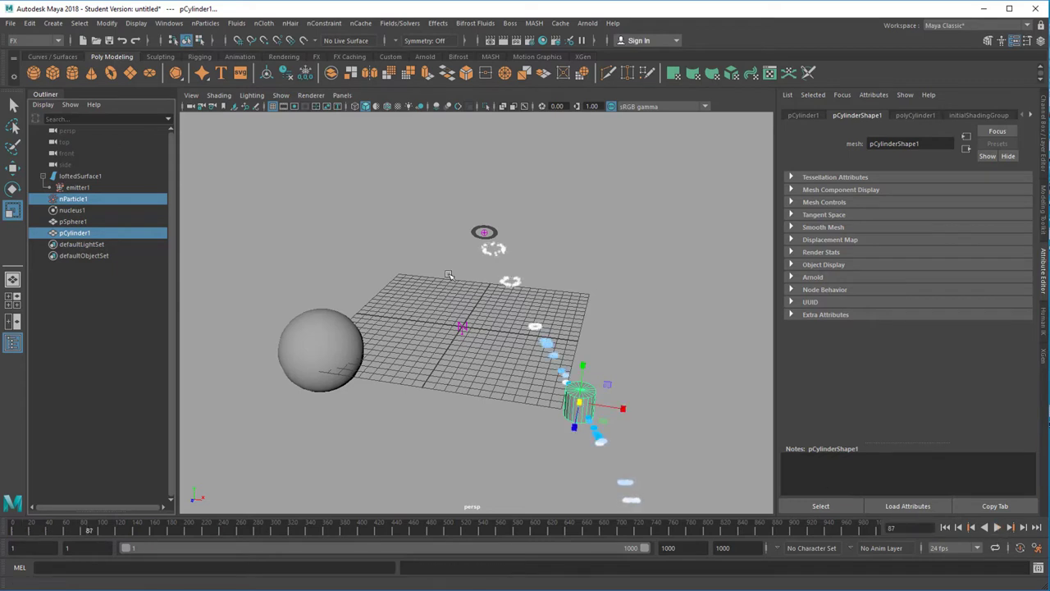
In nParticle1's Goal Weights and Objects, set pCylinder1 to 0 and keep pSphere1 at 0.056.
click(78, 202)
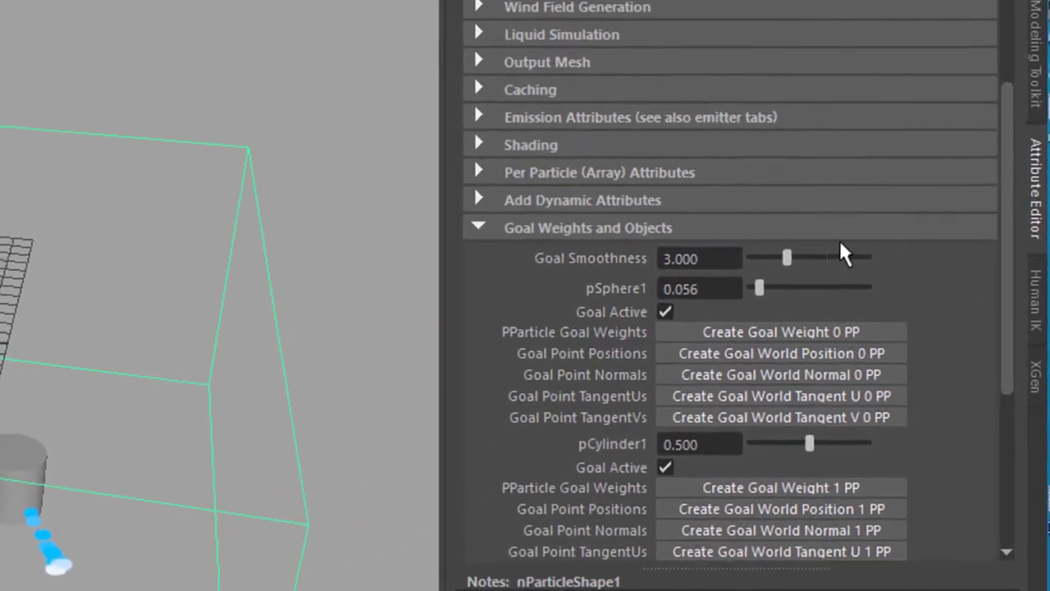
scroll(997, 303, down, 3)
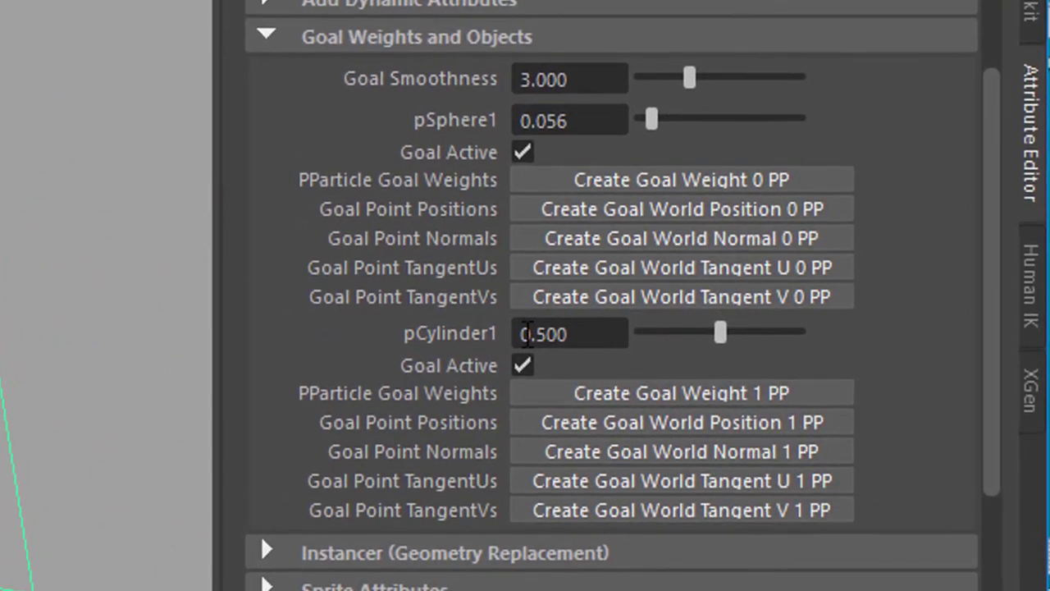
double_click(588, 122)
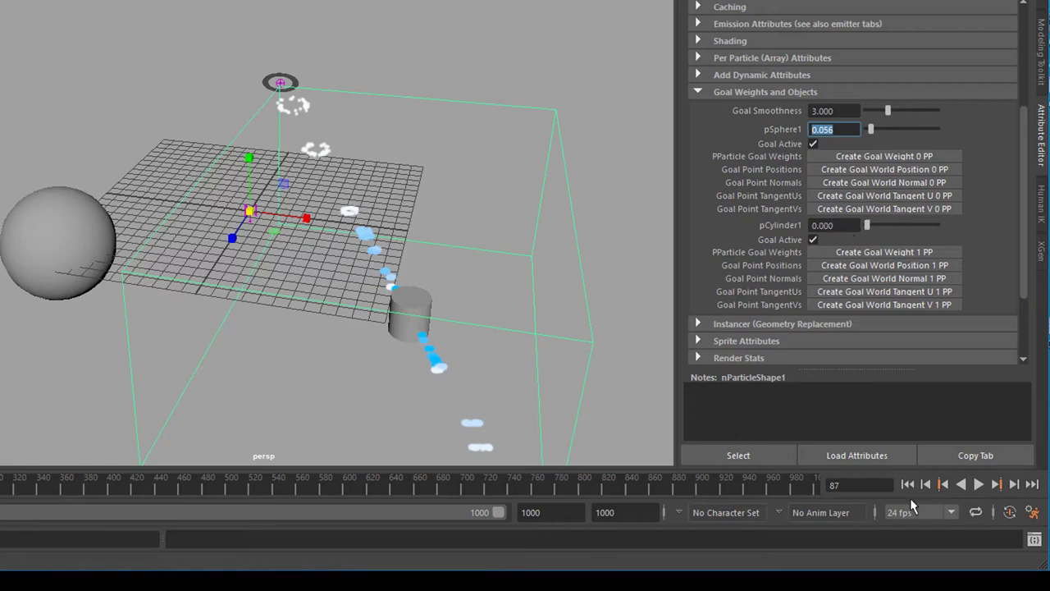
Rewind and replay the particle simulation to watch the stream.
click(907, 485)
click(978, 484)
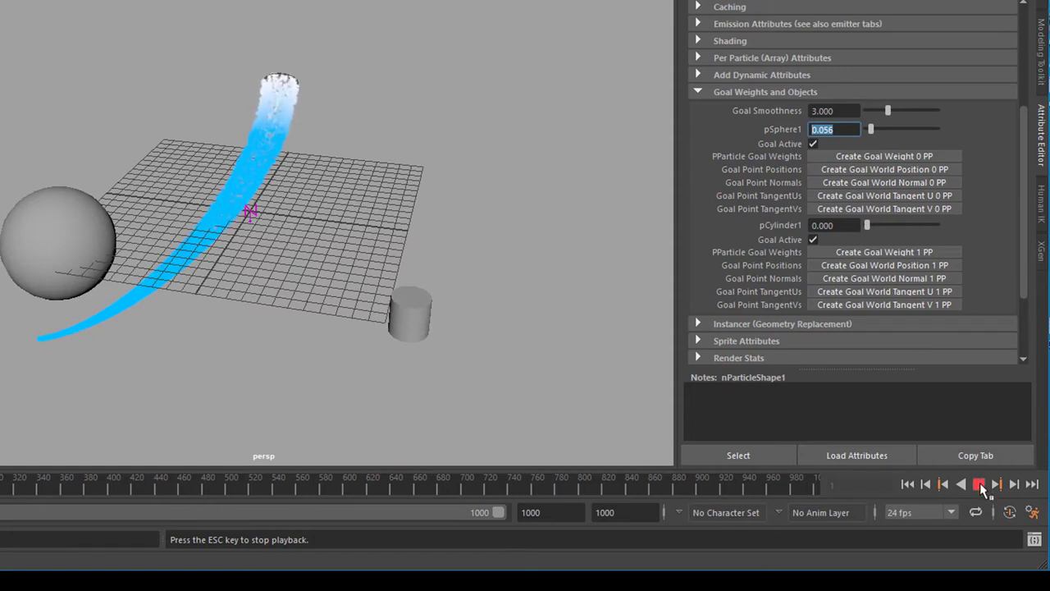
click(980, 484)
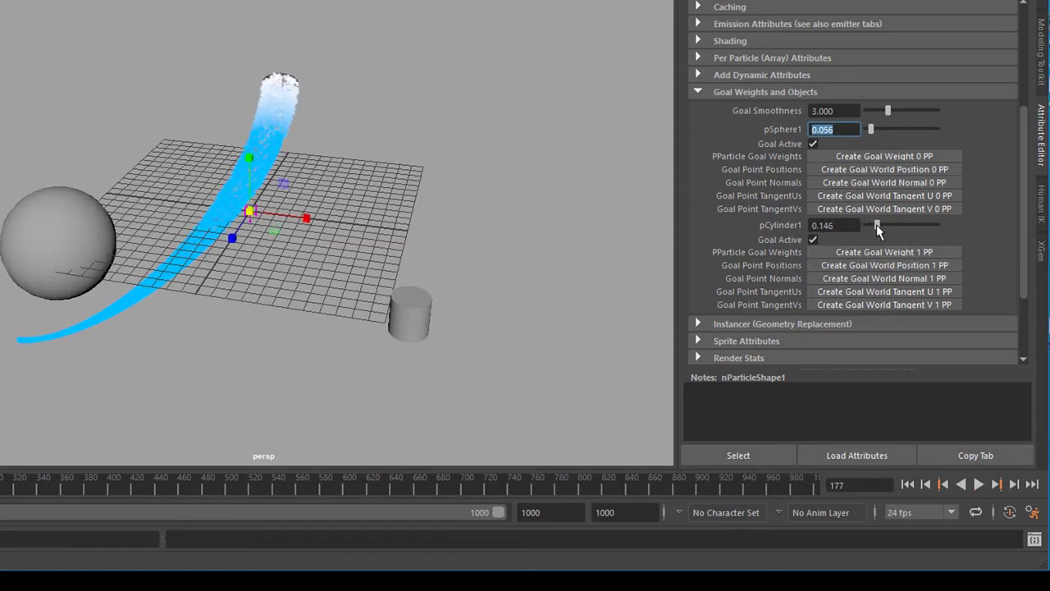
click(907, 484)
click(980, 484)
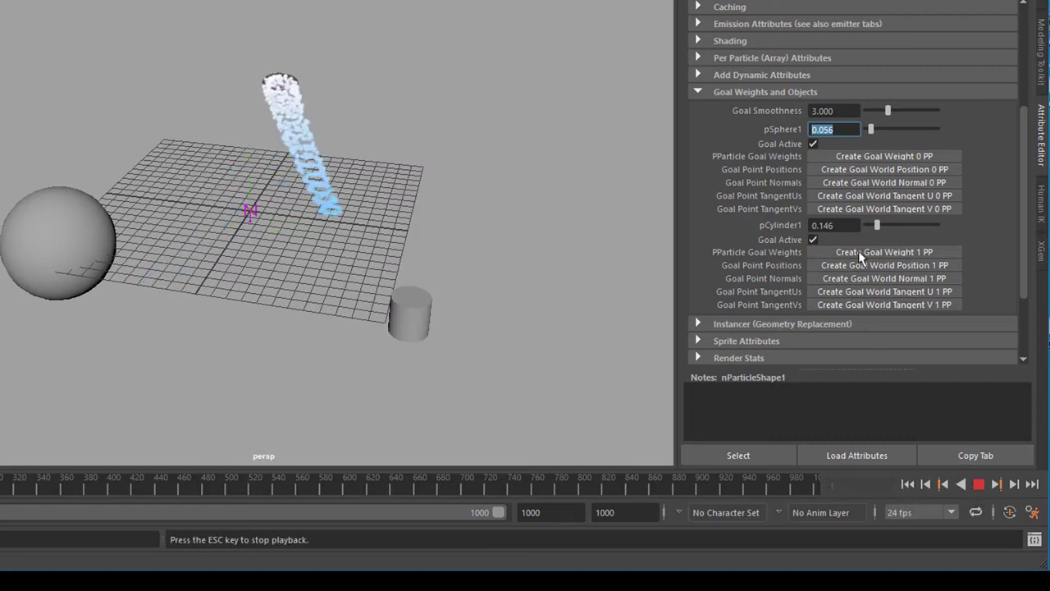
During playback, set Goal Smoothness to 8.315 and the pCylinder1 goal weight to 0.135.
drag(876, 231, 865, 238)
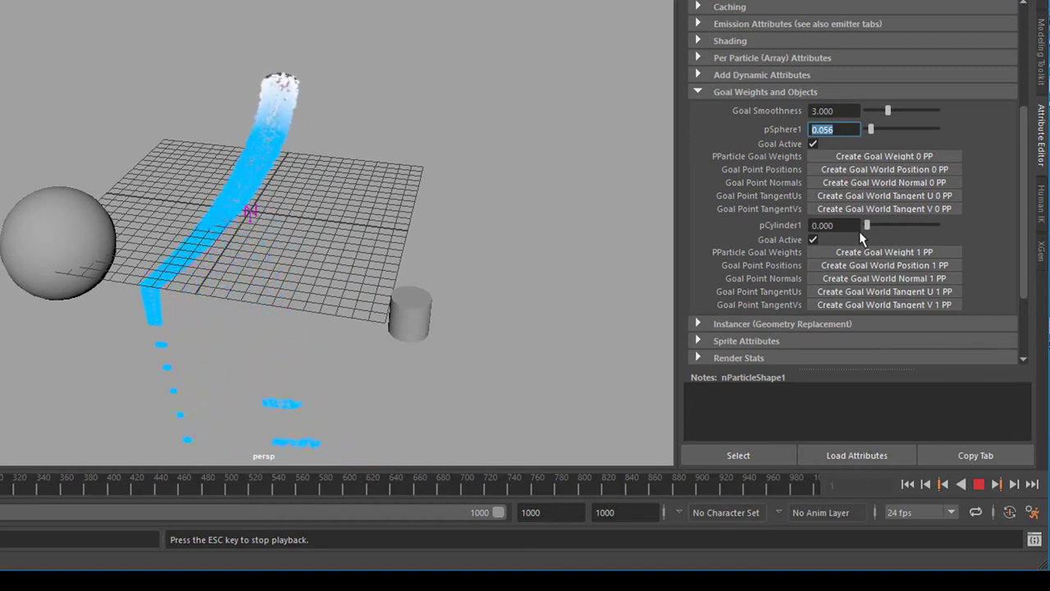
drag(859, 232, 873, 233)
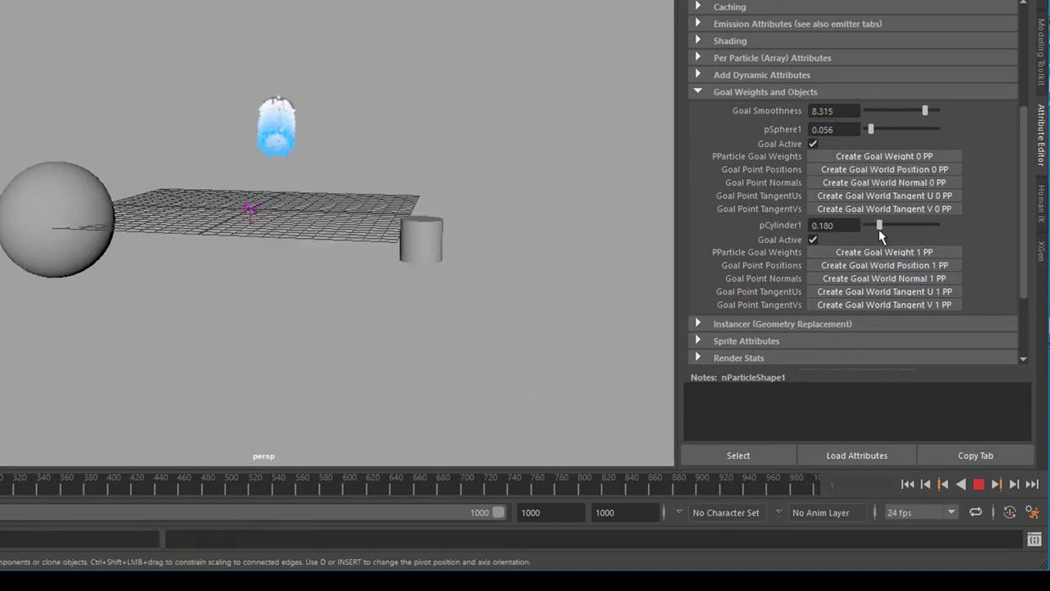
mouse_move(880, 232)
mouse_down()
mouse_move(896, 232)
mouse_move(876, 241)
mouse_up()
key(Escape)
alt+drag(270, 246, 319, 224)
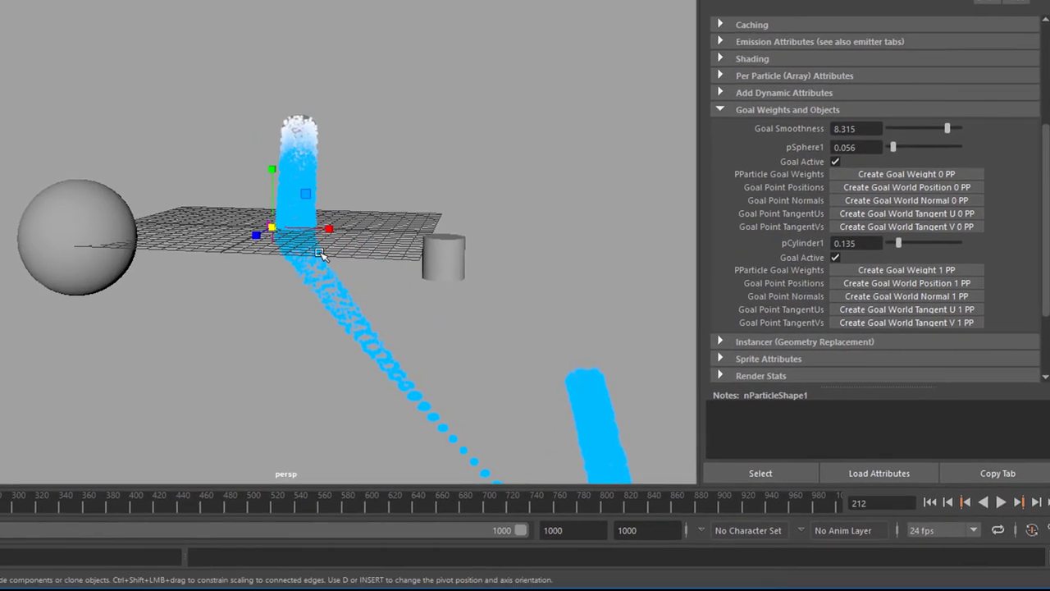
alt+drag(356, 255, 163, 253)
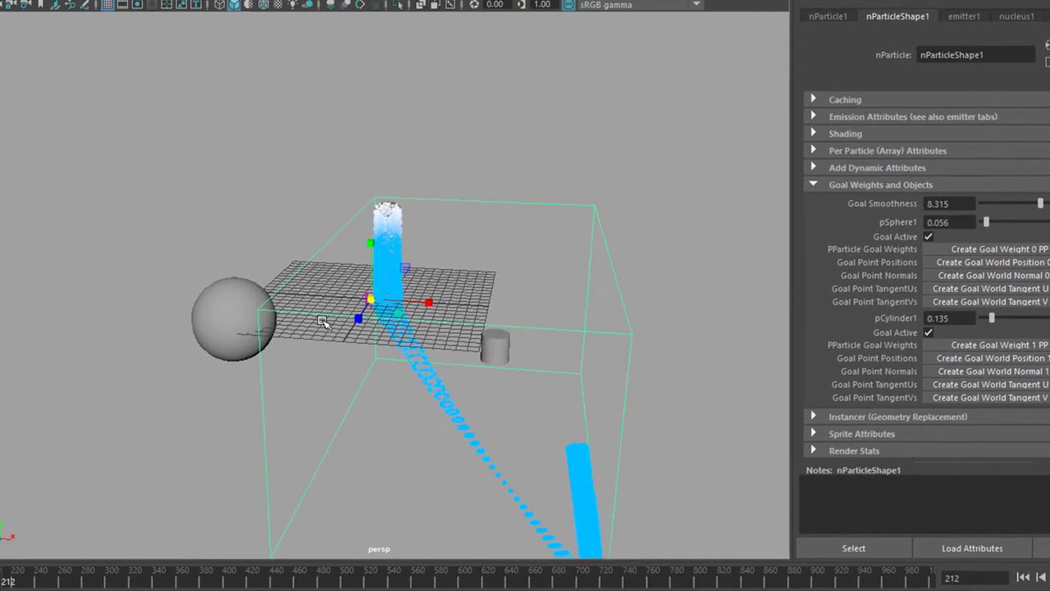
Make pSphere1 an nCloth passive collider, creating nRigid1.
click(273, 343)
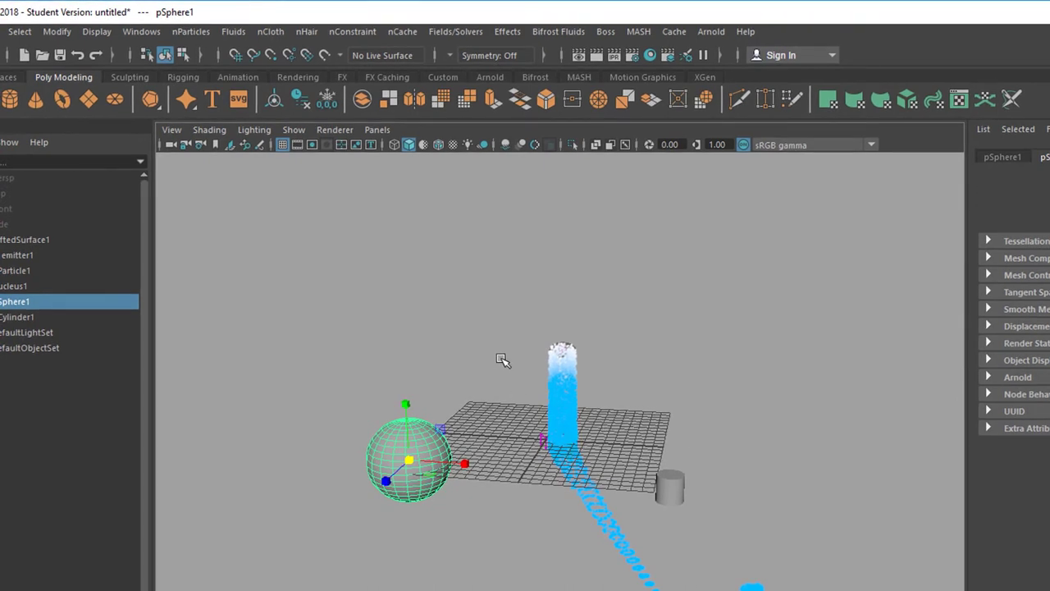
click(186, 33)
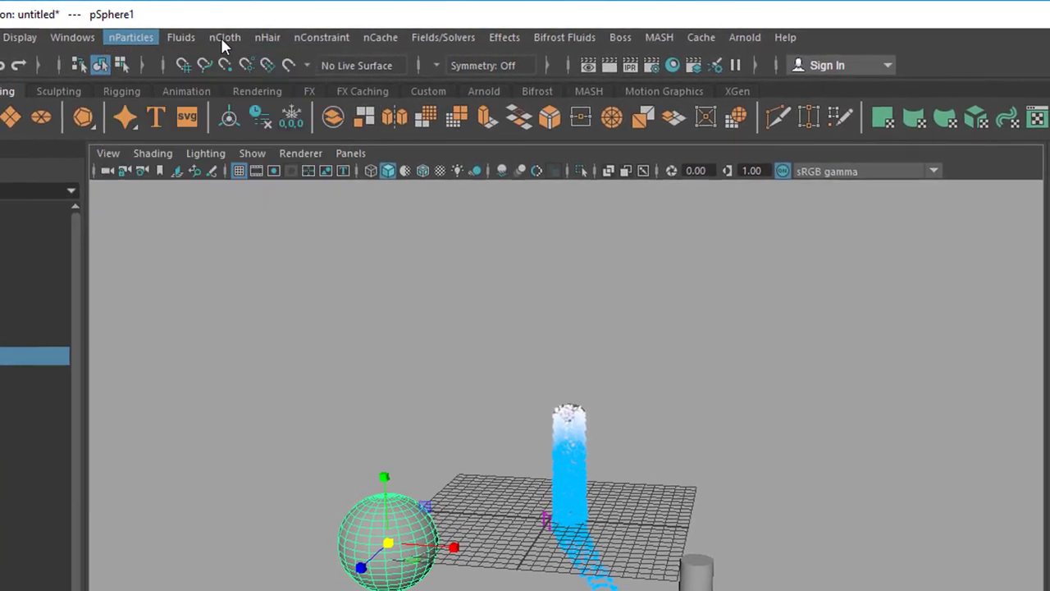
click(230, 37)
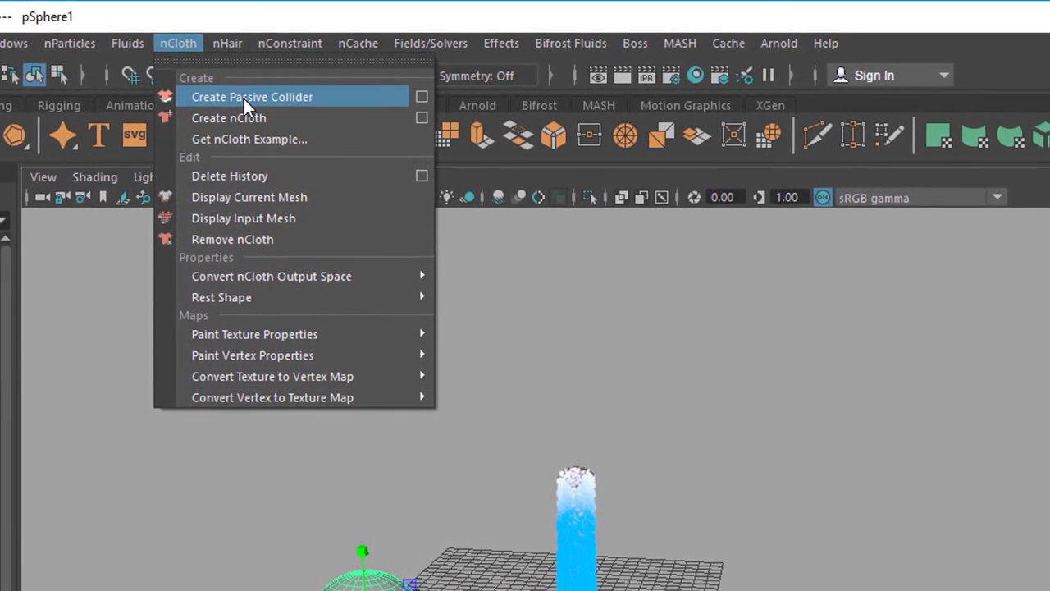
click(244, 97)
click(291, 42)
mouse_move(198, 44)
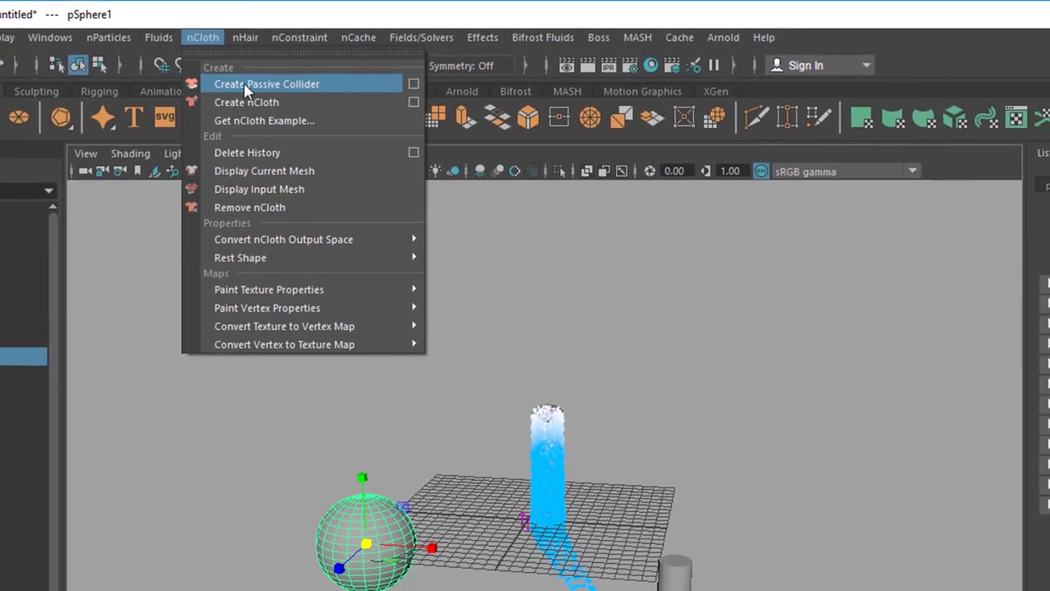
click(238, 89)
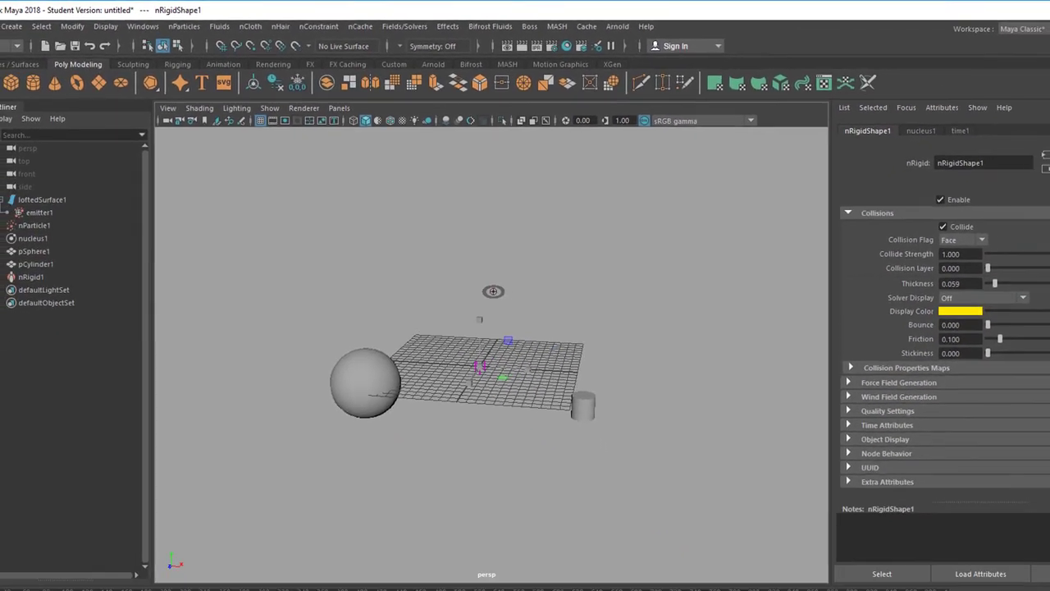
Replay with the collider, then set goal weights to 0.236 for pSphere1 and 0 for pCylinder1.
click(1039, 562)
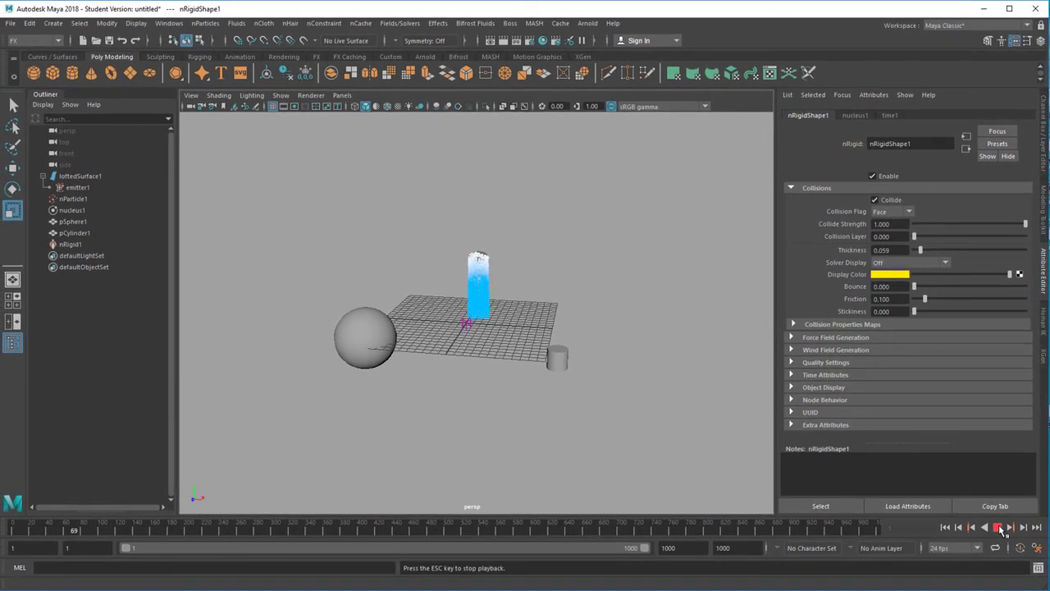
click(999, 527)
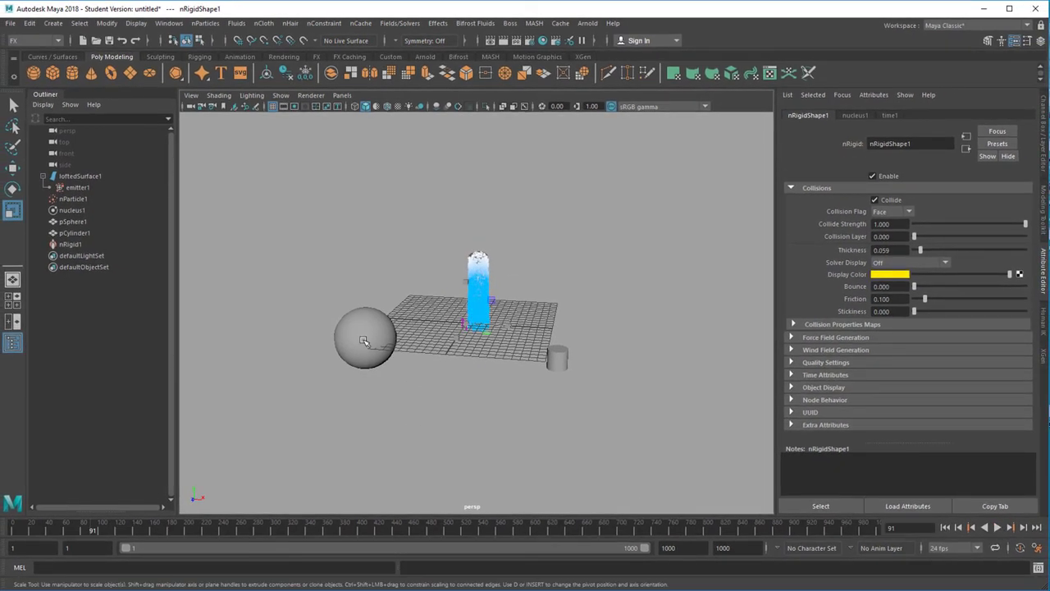
click(80, 200)
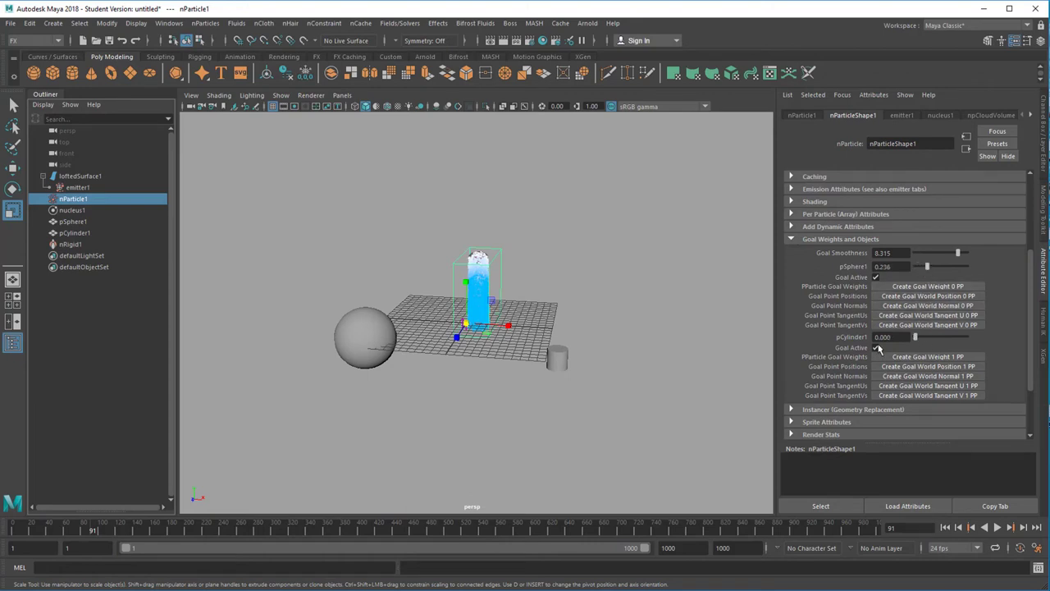
Replay from frame 1 and raise the pSphere1 goal weight to 0.506.
click(946, 529)
click(996, 529)
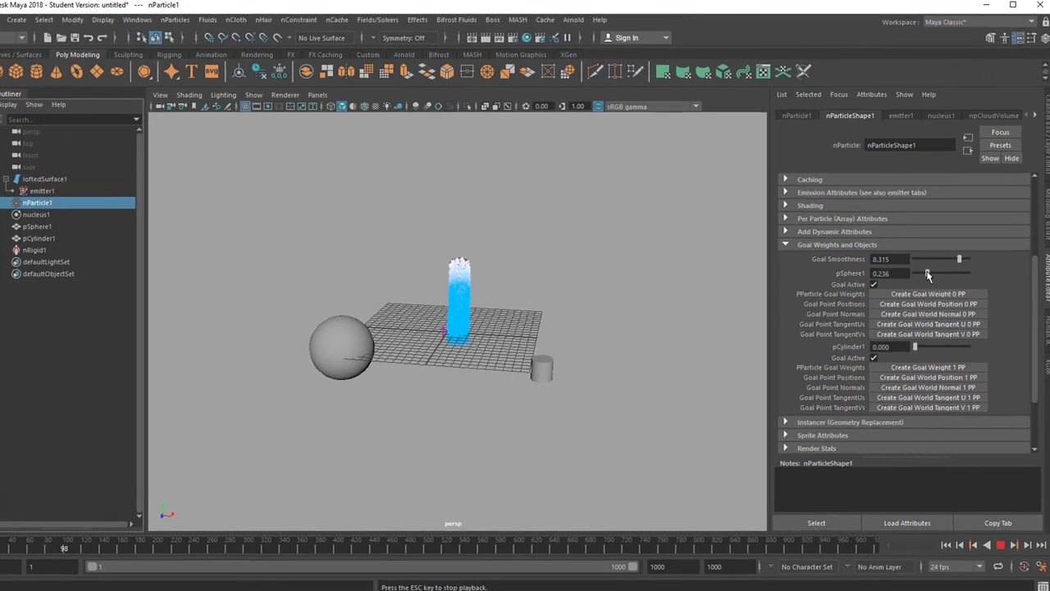
alt+drag(593, 365, 558, 356)
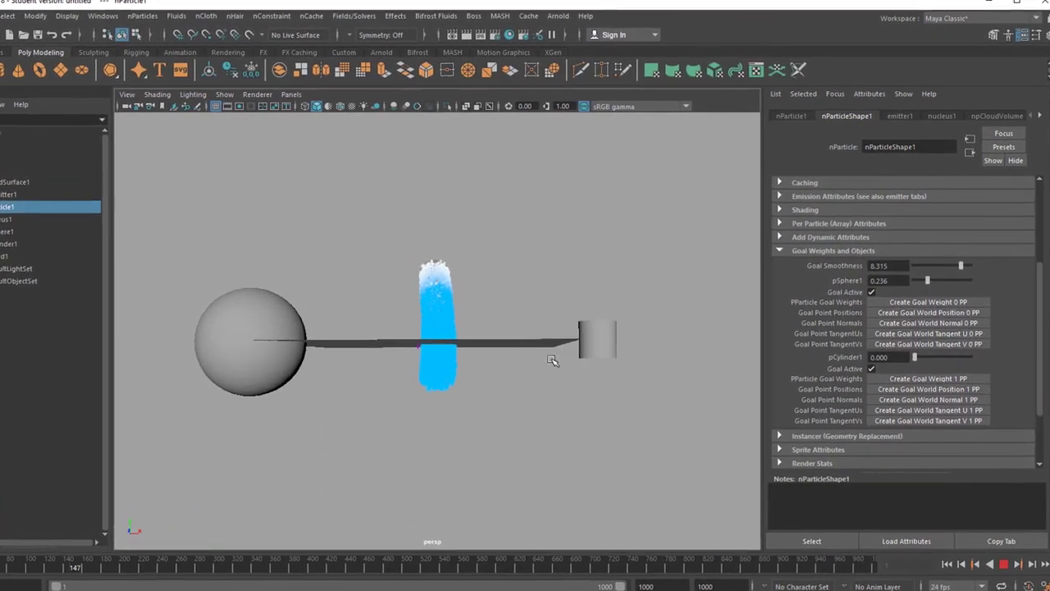
drag(931, 285, 940, 284)
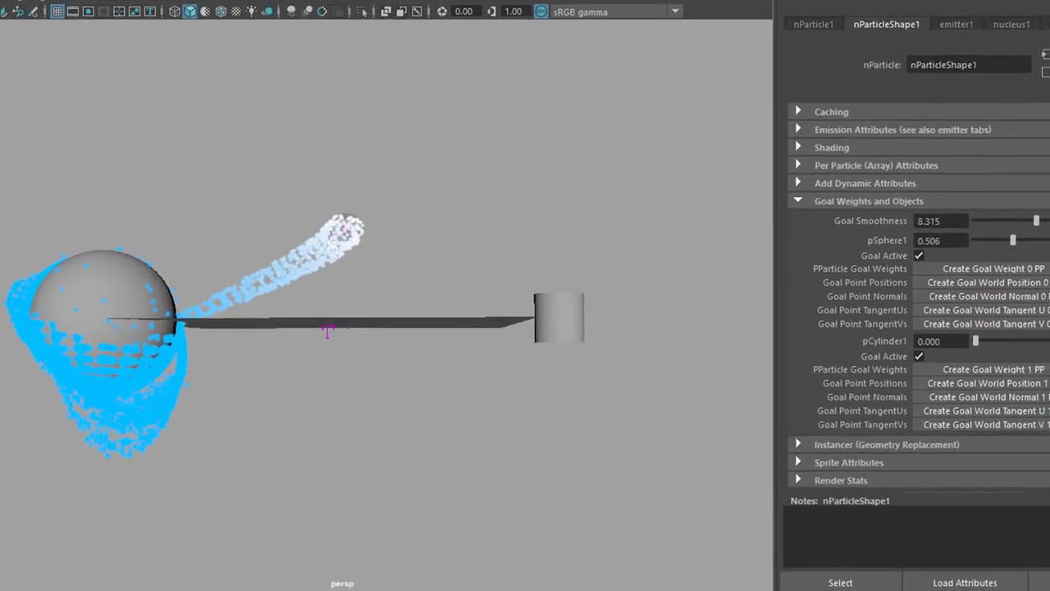
key(w)
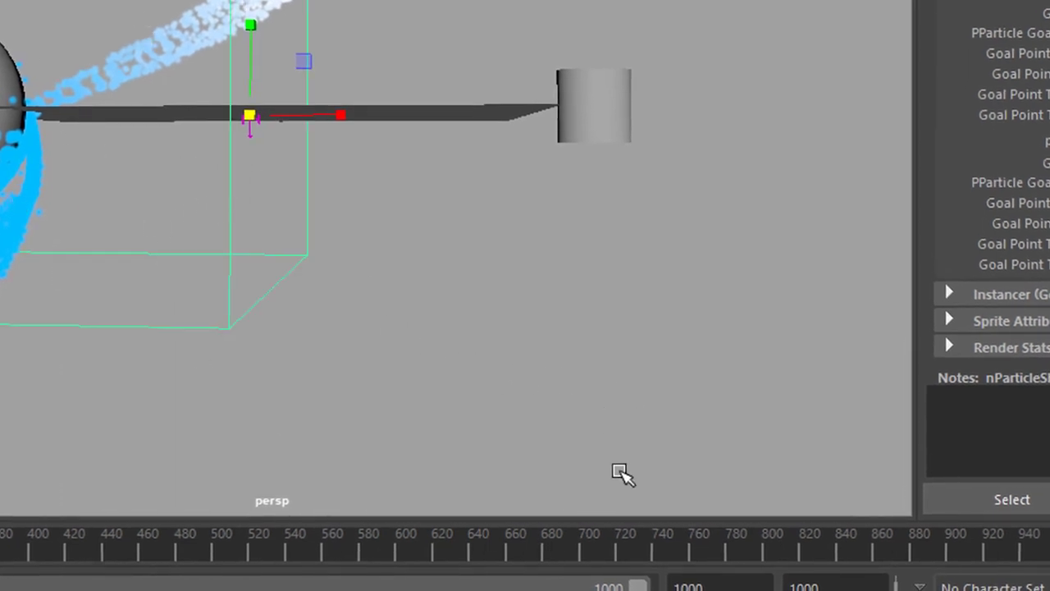
Set the Time Slider playback speed to Play Every Frame, Max Real-time.
right_click(561, 548)
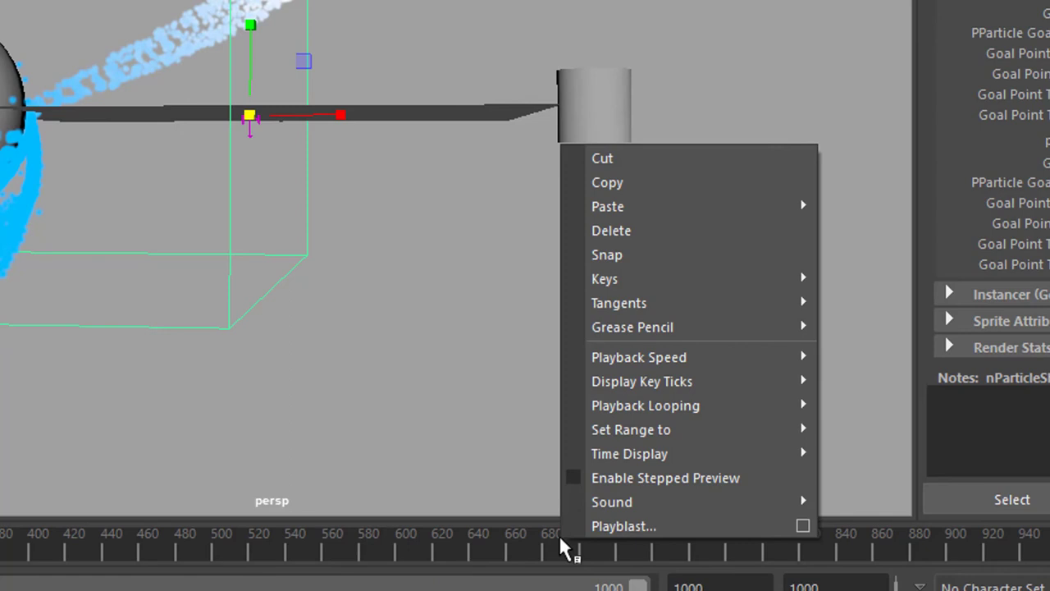
mouse_move(650, 364)
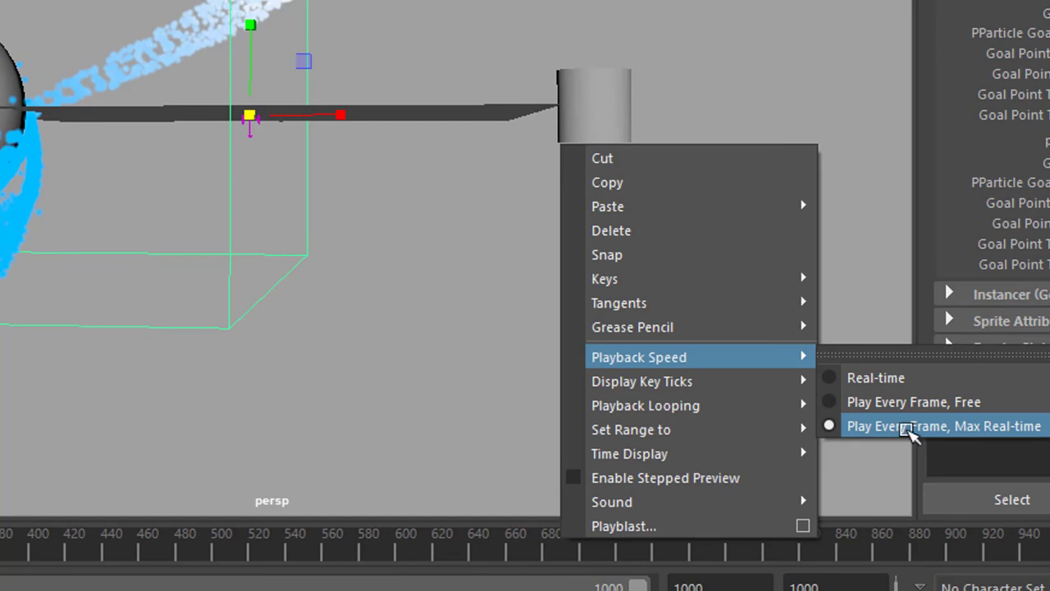
click(905, 428)
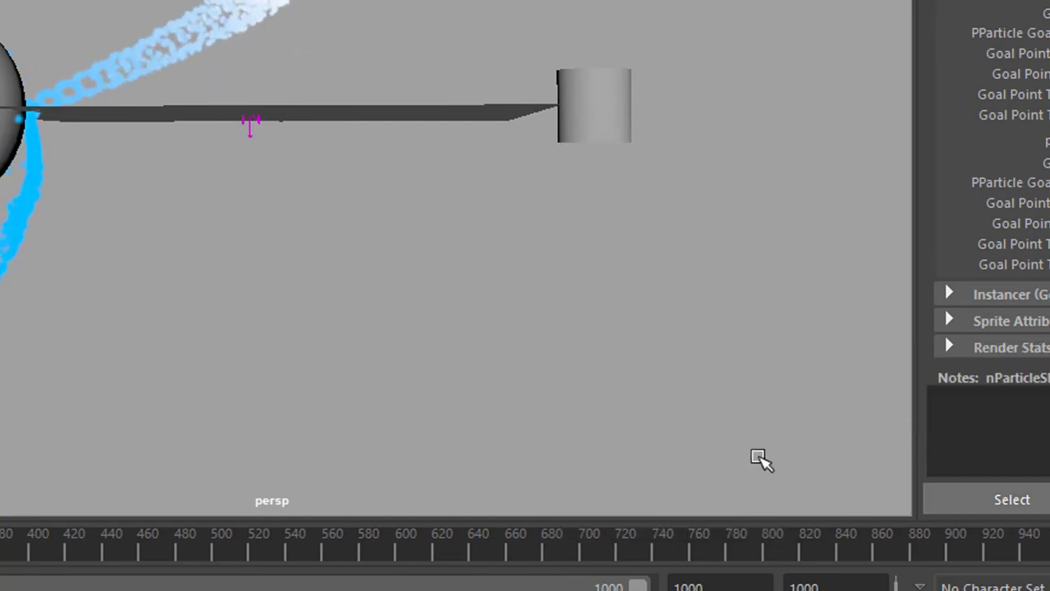
Pan the view right and hide the grey plane so the ring shows against black.
alt+middle_drag(318, 348, 386, 346)
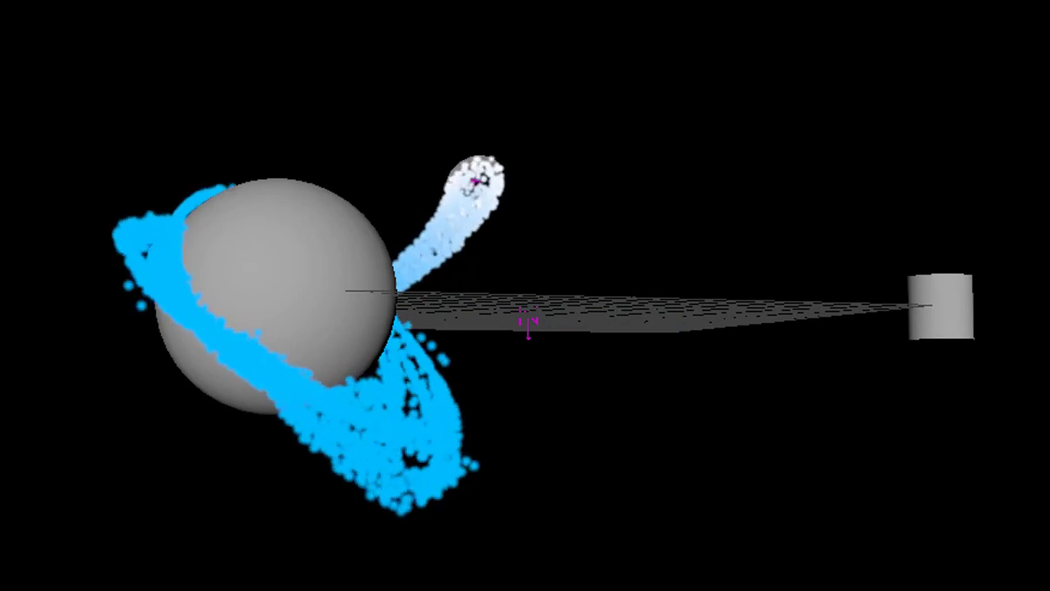
click(964, 160)
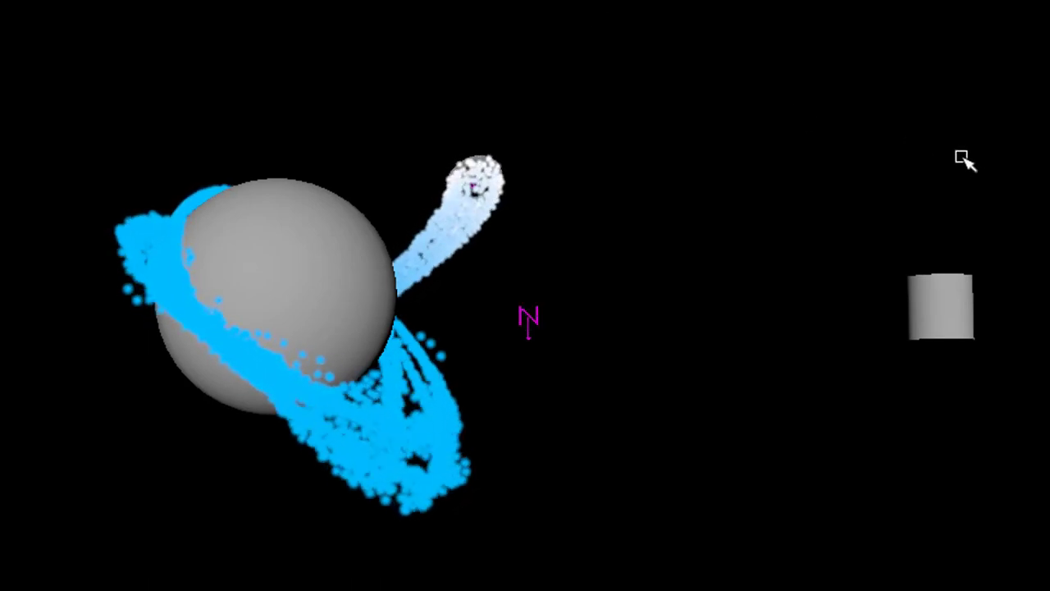